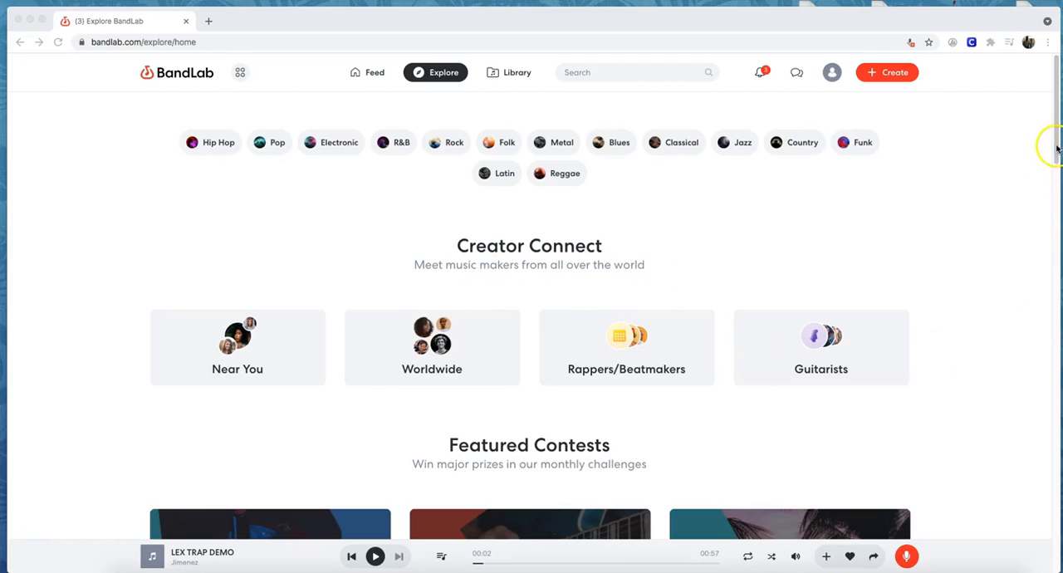
Open the Feed and look through the trending posts, their tracks and comments.
mouse_move(1056, 148)
left_mouse_down()
mouse_move(1059, 444)
mouse_move(1055, 137)
left_mouse_up()
left_click(376, 73)
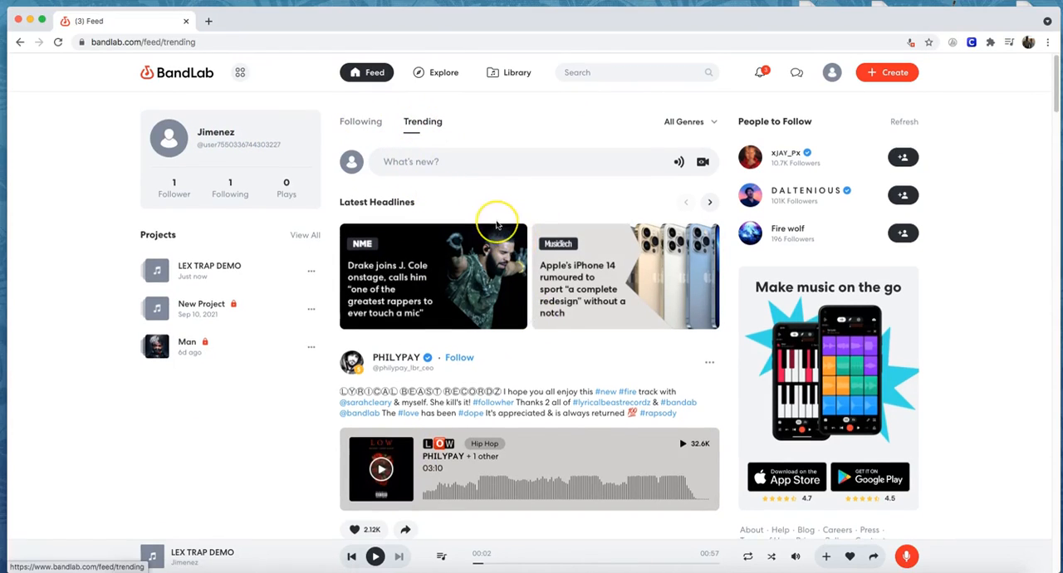
scroll(497, 224, "down", 1)
scroll(498, 229, "down", 3)
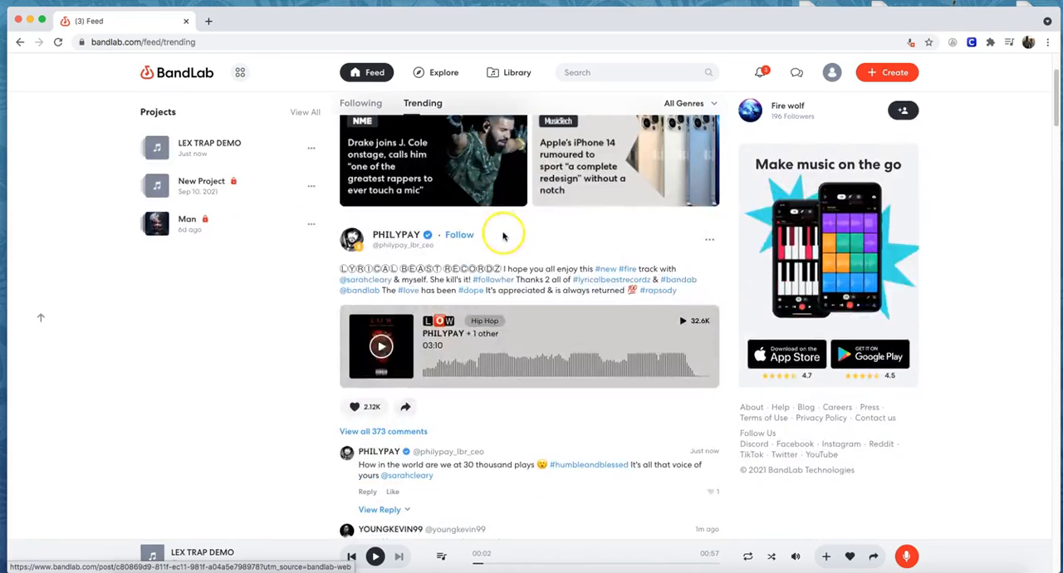
scroll(502, 237, "down", 6)
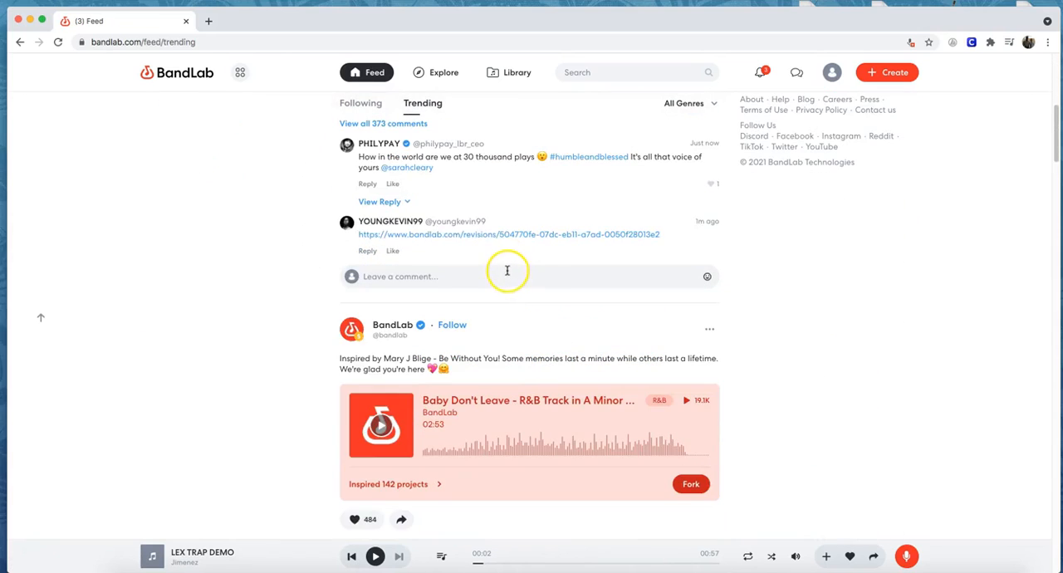
scroll(506, 270, "down", 6)
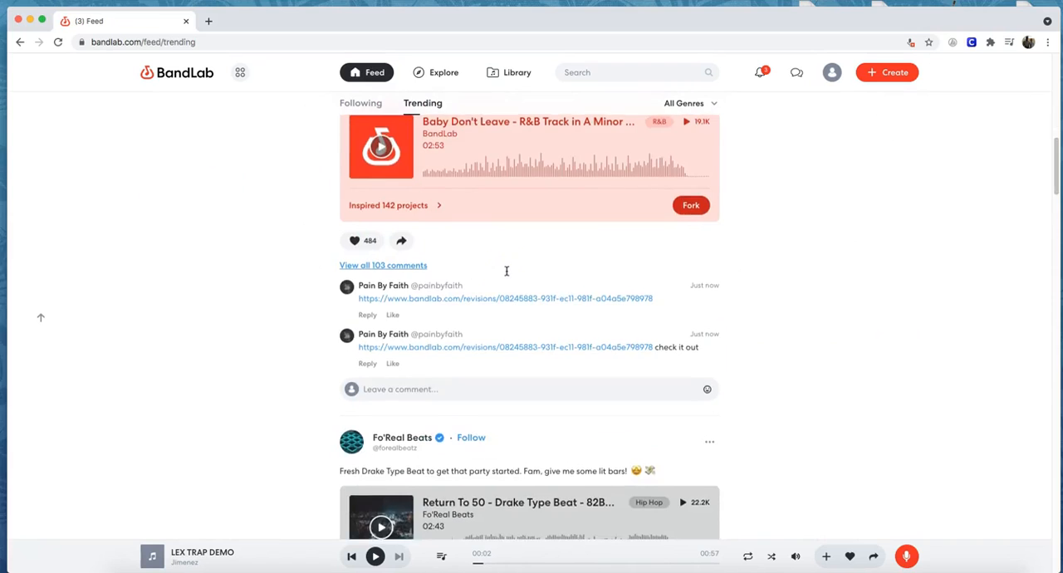
scroll(507, 271, "down", 3)
scroll(507, 270, "up", 5)
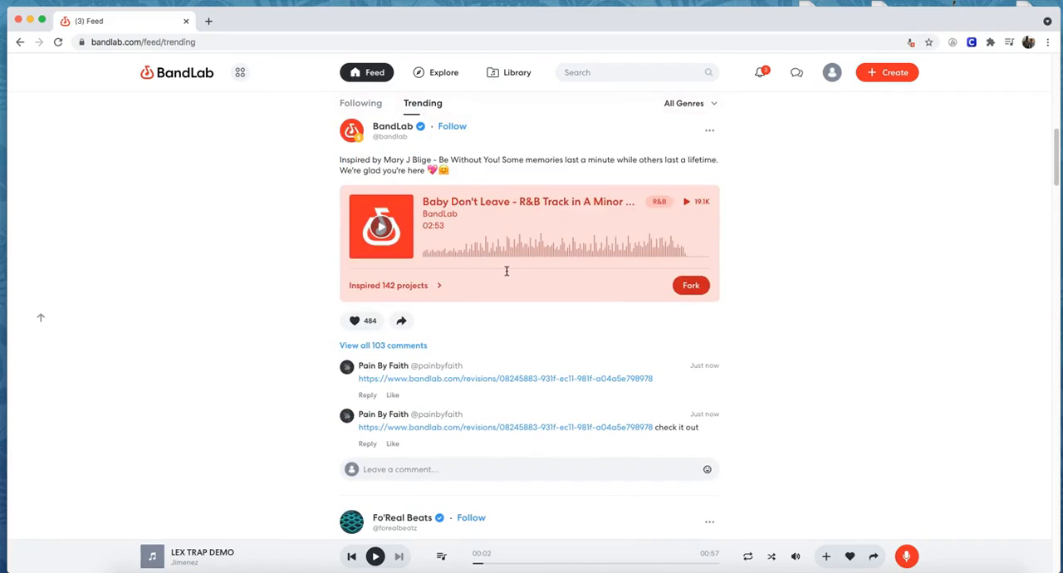
scroll(507, 274, "down", 7)
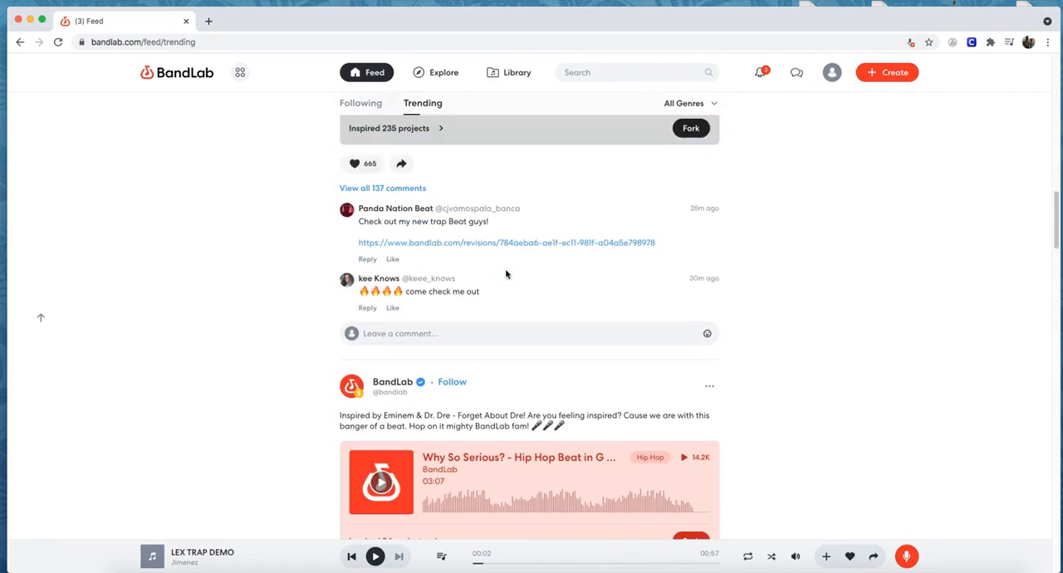
scroll(506, 274, "down", 20)
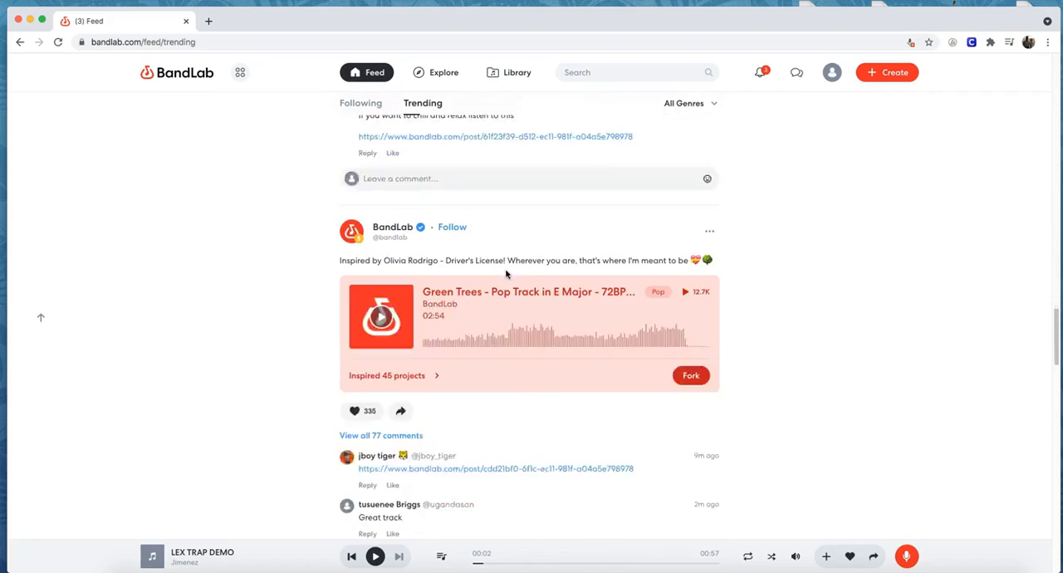
scroll(507, 274, "down", 12)
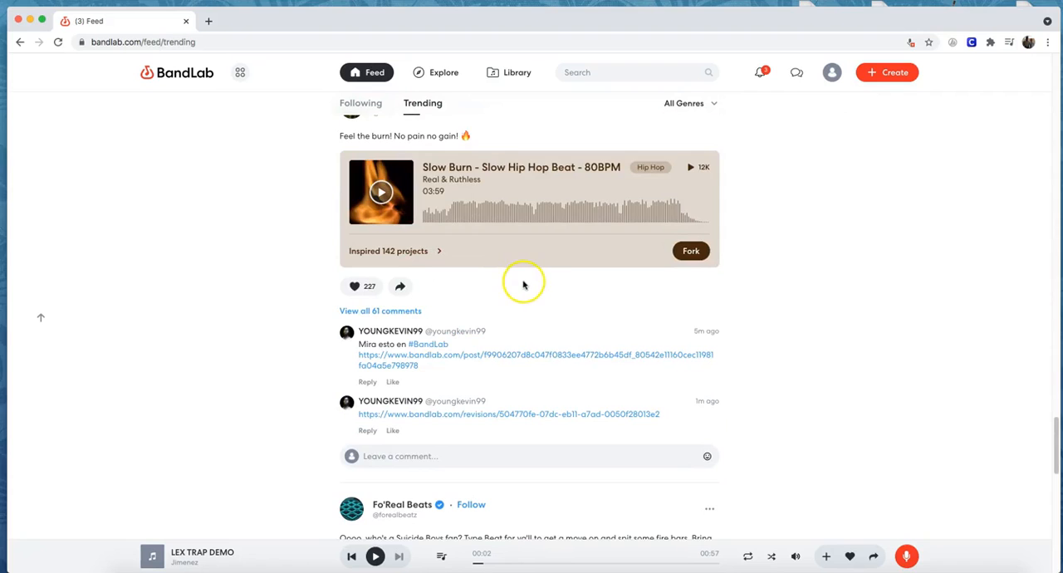
scroll(522, 285, "up", 15)
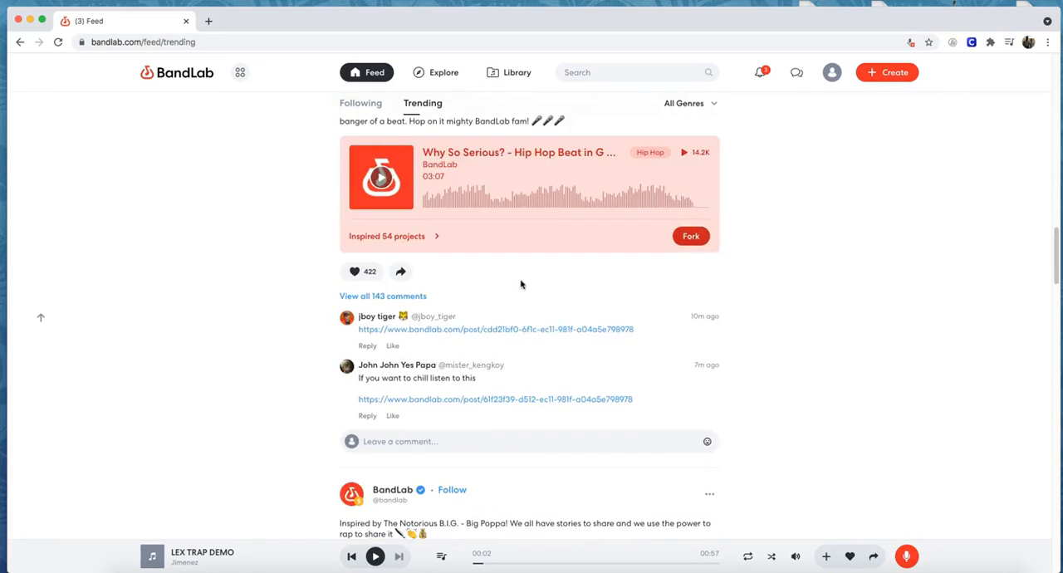
scroll(521, 285, "up", 10)
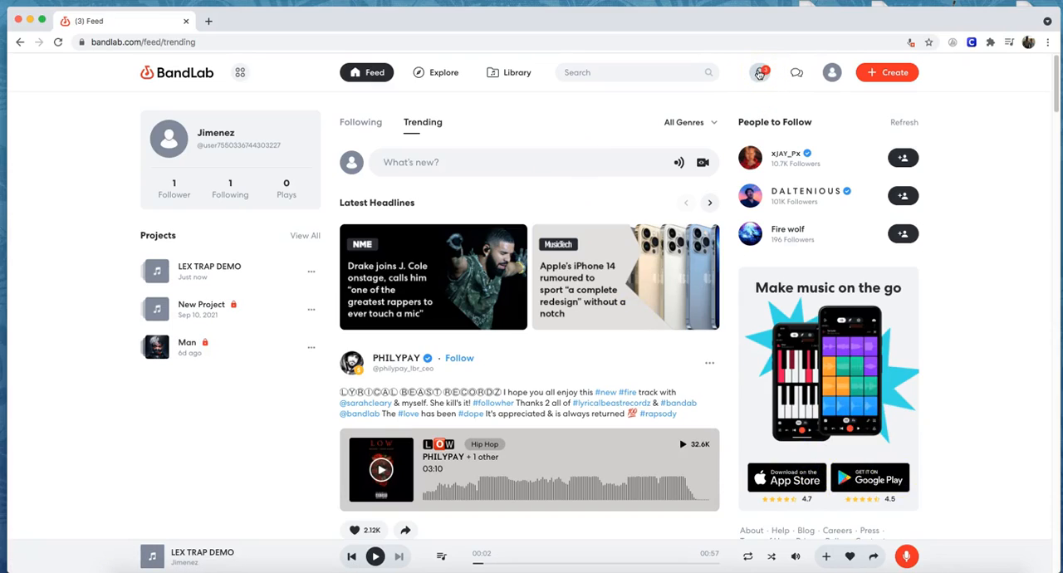
Open the LEX TRAP DEMO project from the projects list and load it in the Mix Editor.
left_click(214, 265)
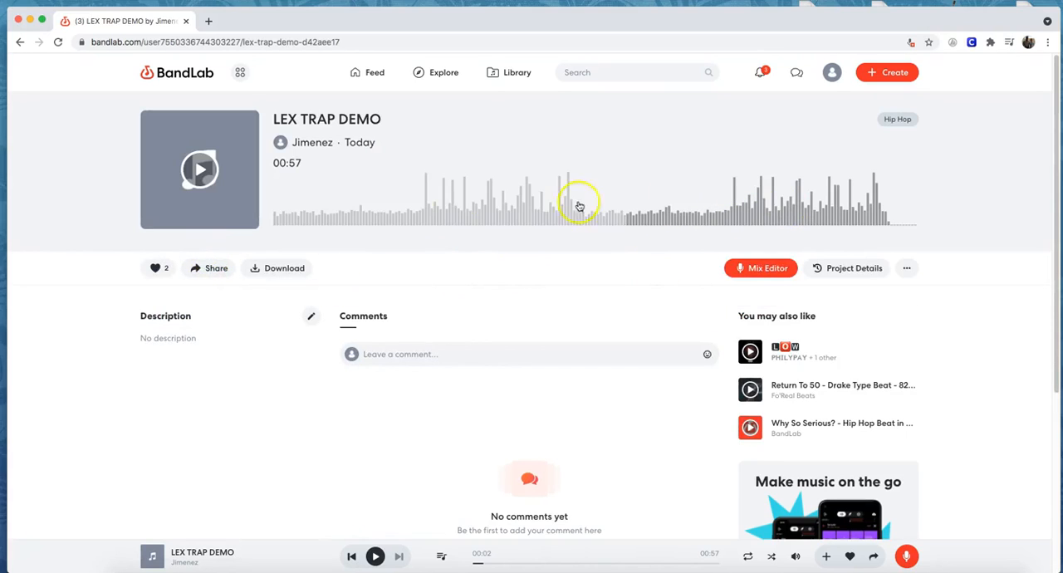
left_click(770, 268)
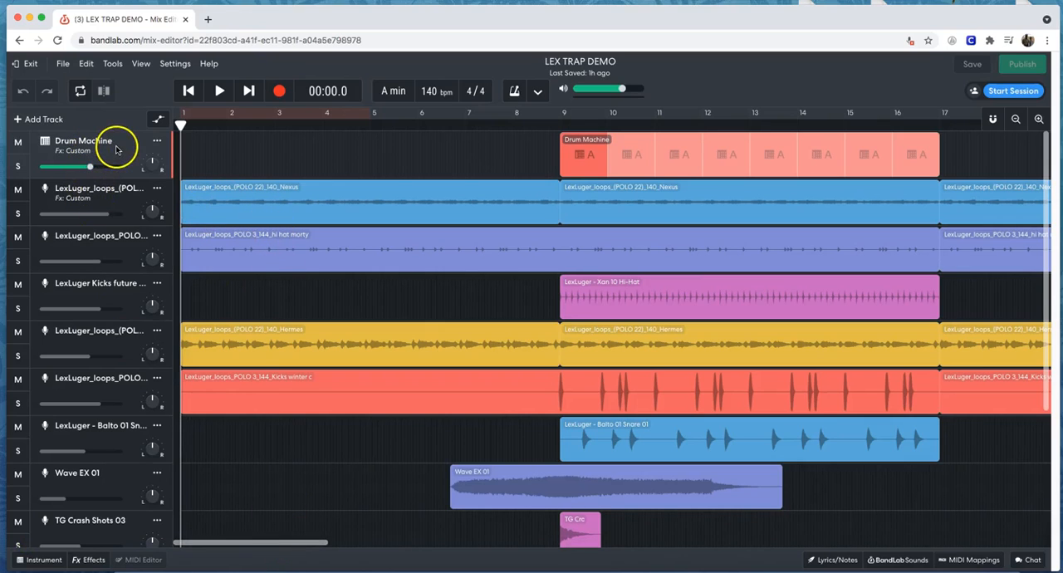
Review the arrangement by selecting tracks in turn down to the Instrument track, with the playhead moved to 00:00.5.
left_click(114, 197)
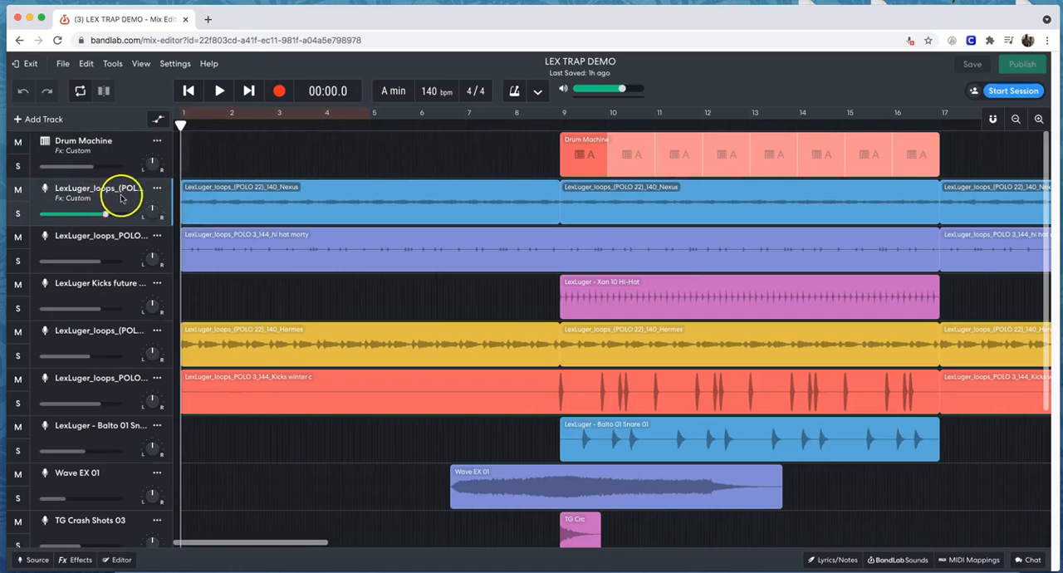
left_click(109, 241)
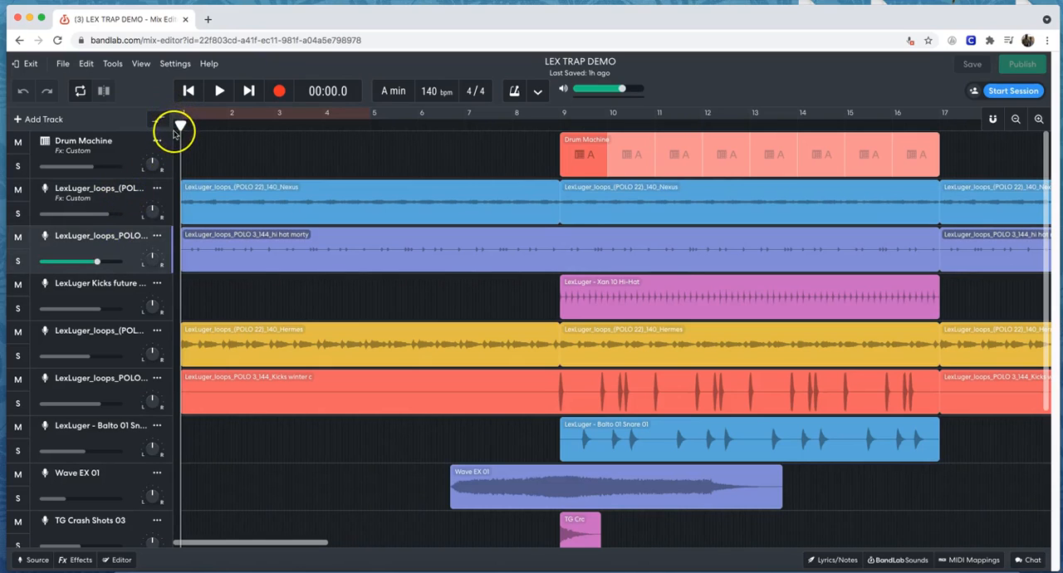
left_click_drag(184, 127, 196, 127)
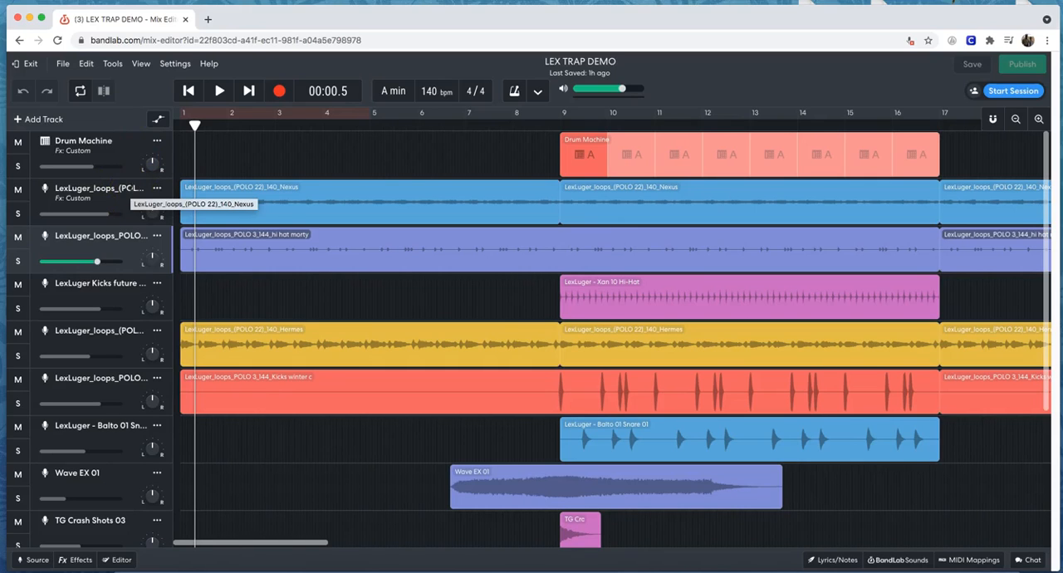
left_click(109, 293)
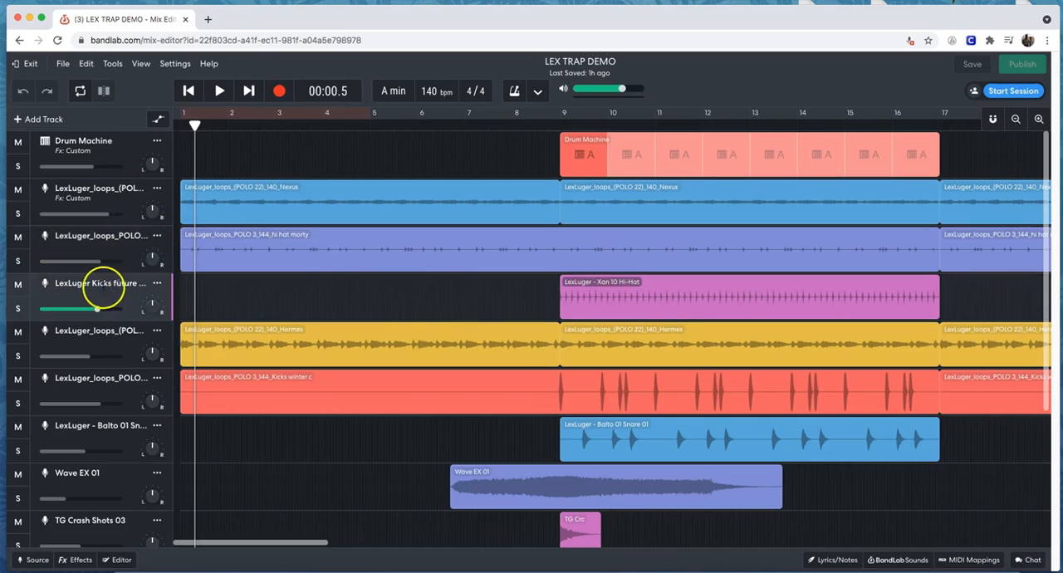
left_click(112, 339)
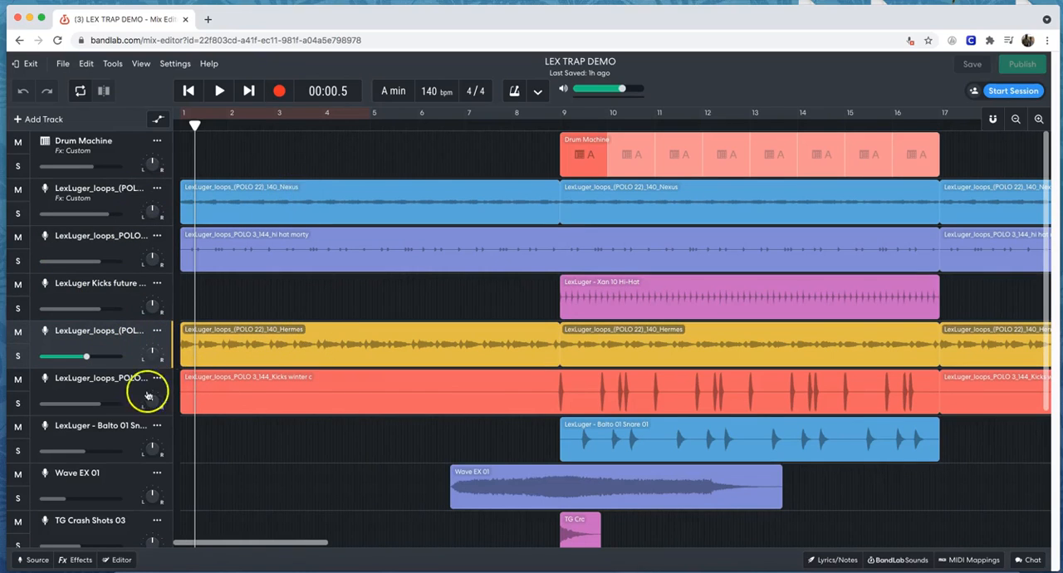
left_click(122, 389)
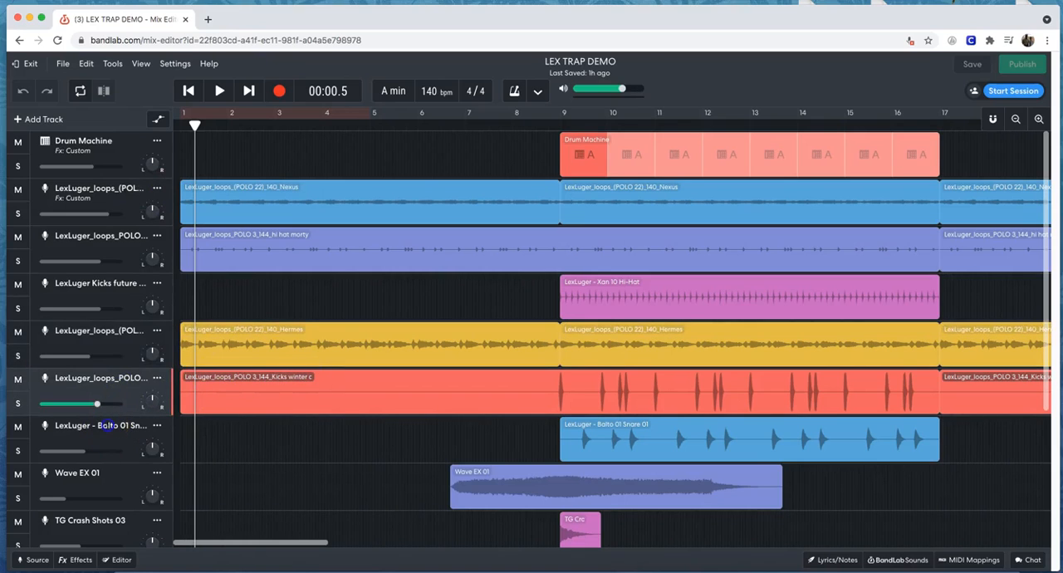
left_click(108, 425)
left_click(126, 476)
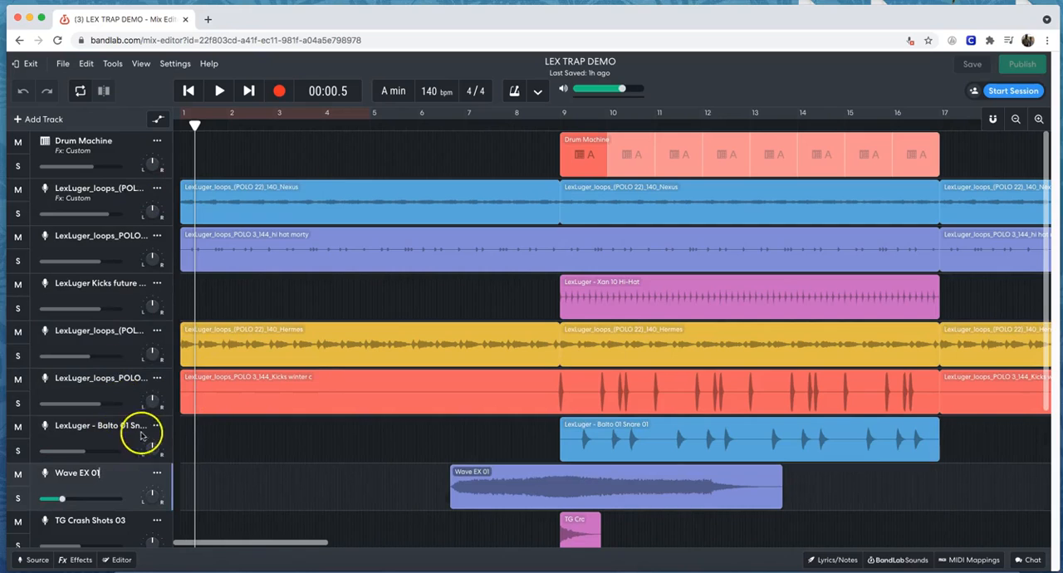
scroll(150, 429, "down", 3)
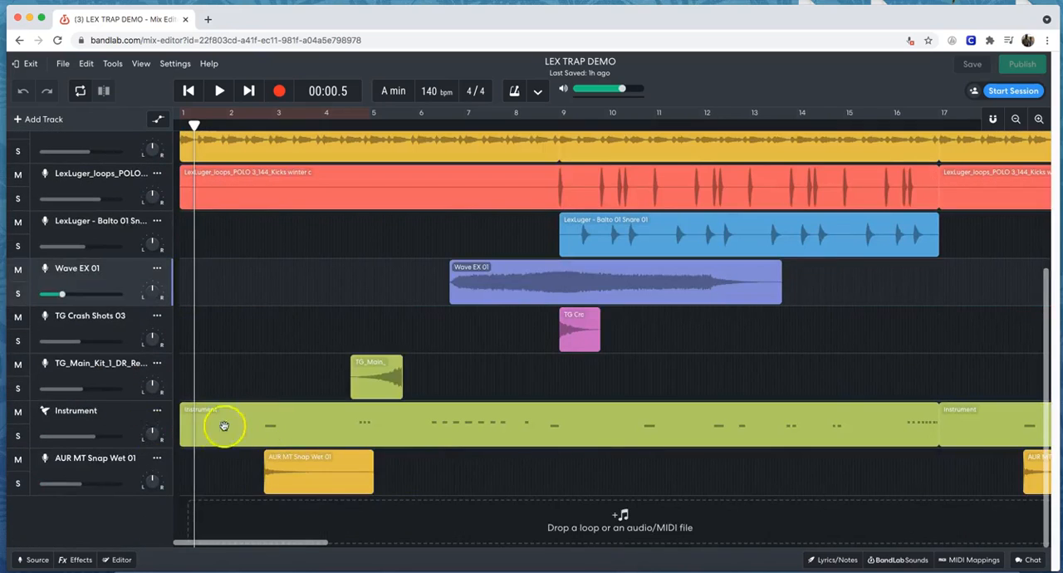
left_click(120, 424)
scroll(322, 405, "up", 3)
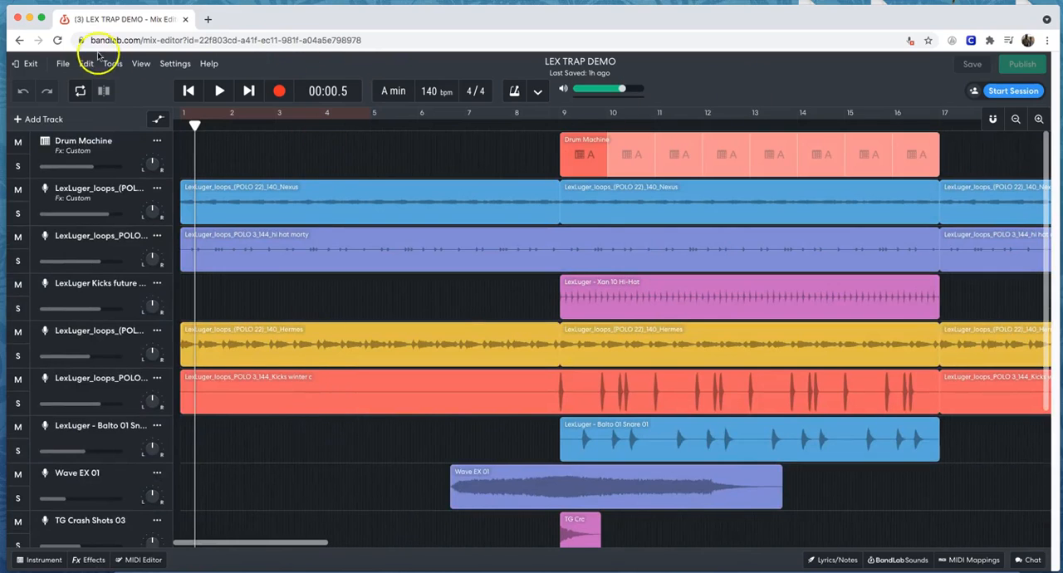
Show the Samples browser and display its list of sound packs.
left_click(142, 65)
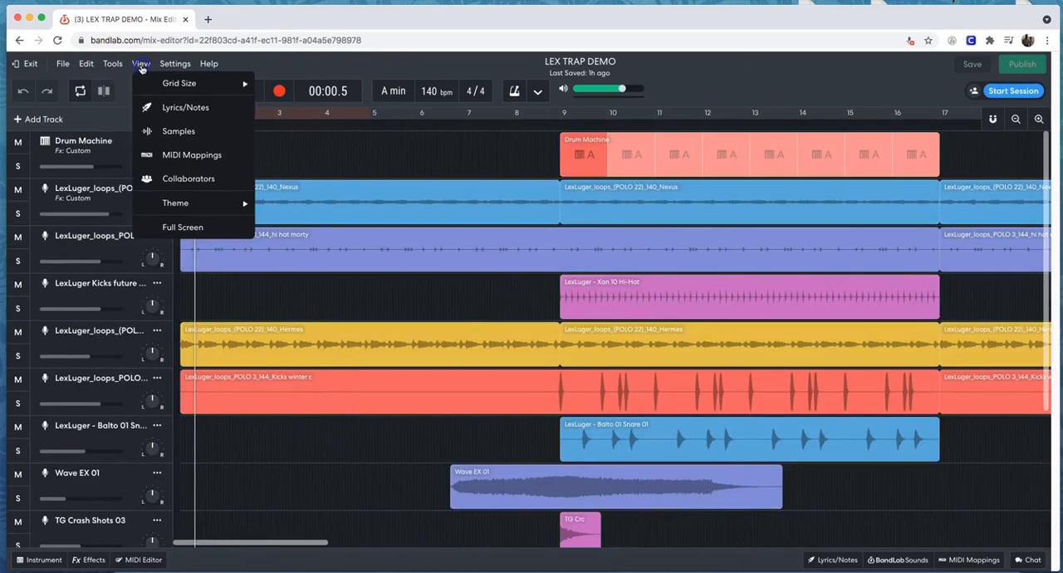
left_click(164, 131)
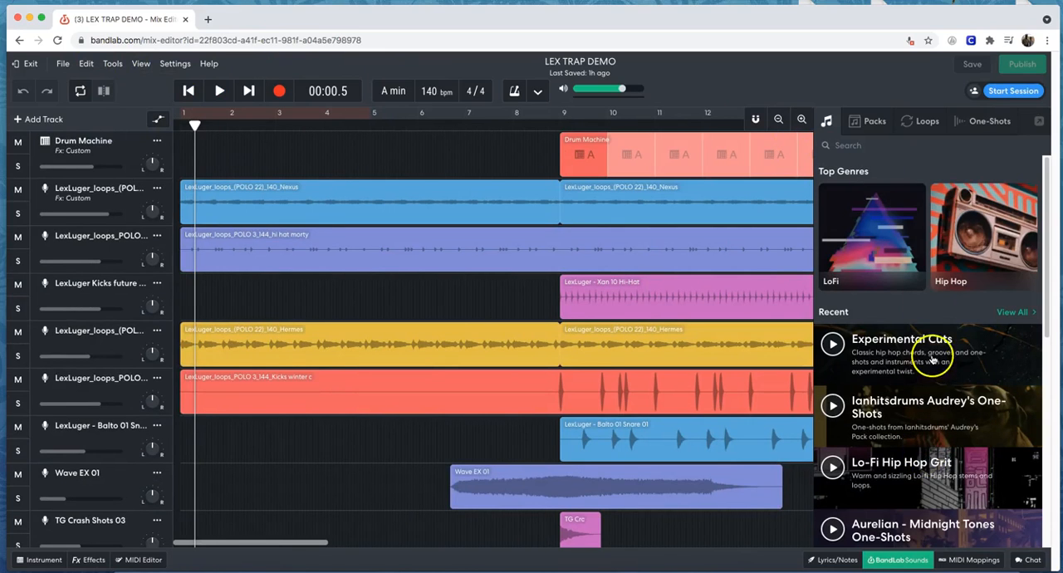
scroll(932, 357, "down", 8)
scroll(932, 357, "up", 8)
left_click(922, 125)
left_click(868, 123)
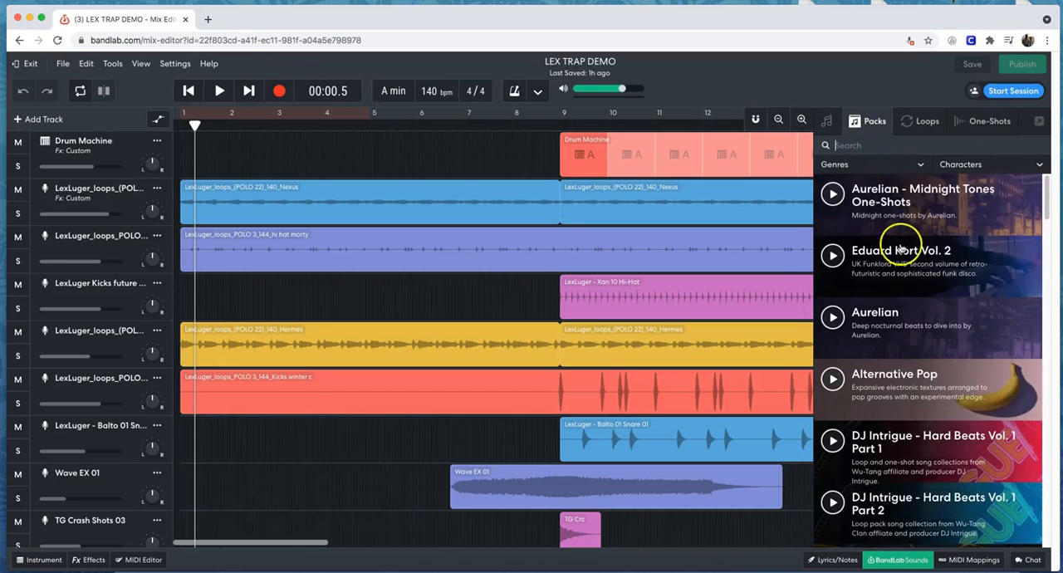
Look through the available sound packs in the samples browser.
scroll(902, 262, "down", 10)
scroll(902, 251, "down", 5)
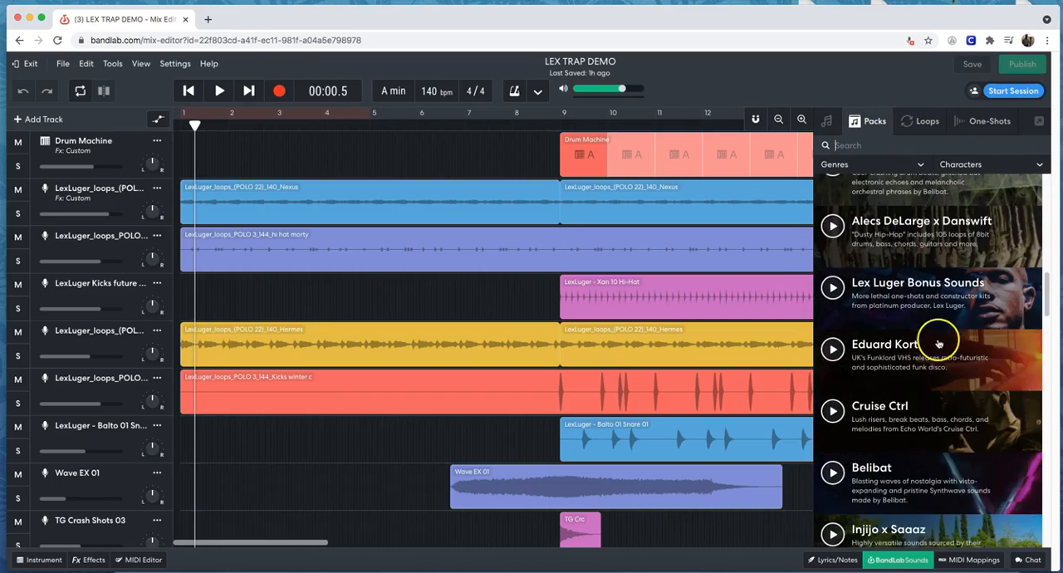
scroll(931, 299, "up", 5)
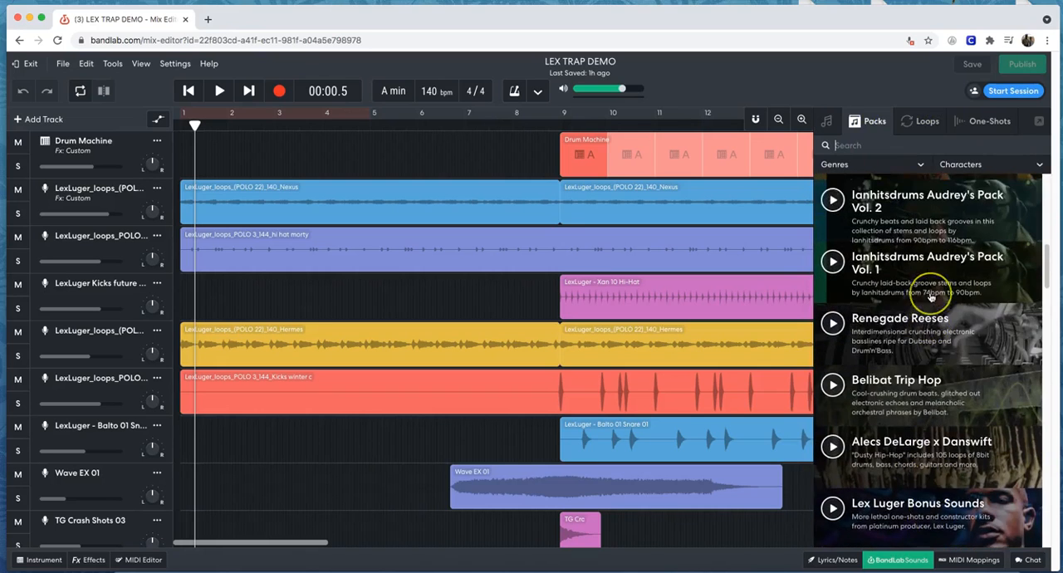
scroll(930, 297, "up", 8)
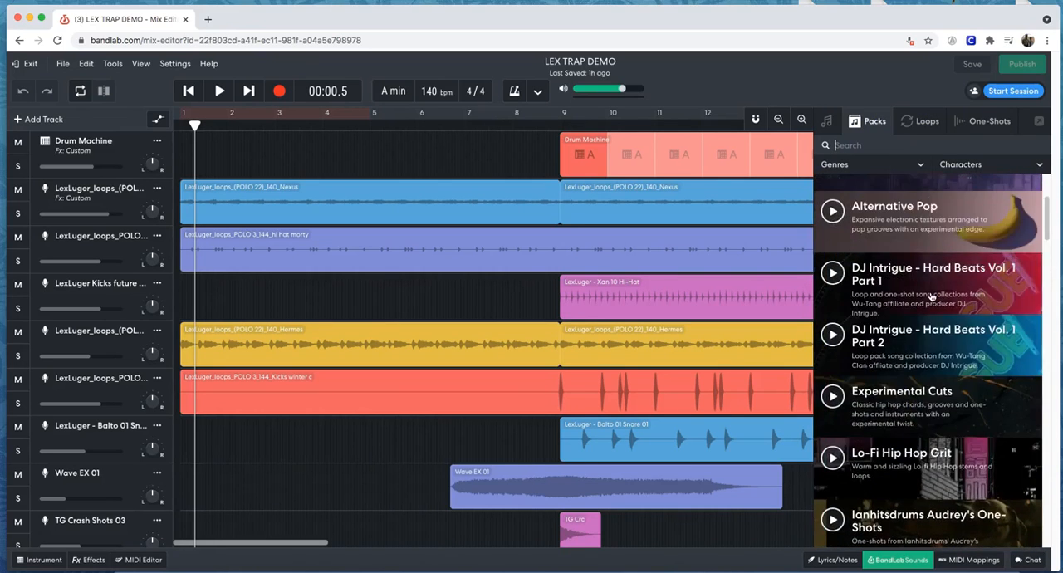
scroll(930, 298, "down", 5)
scroll(931, 296, "up", 10)
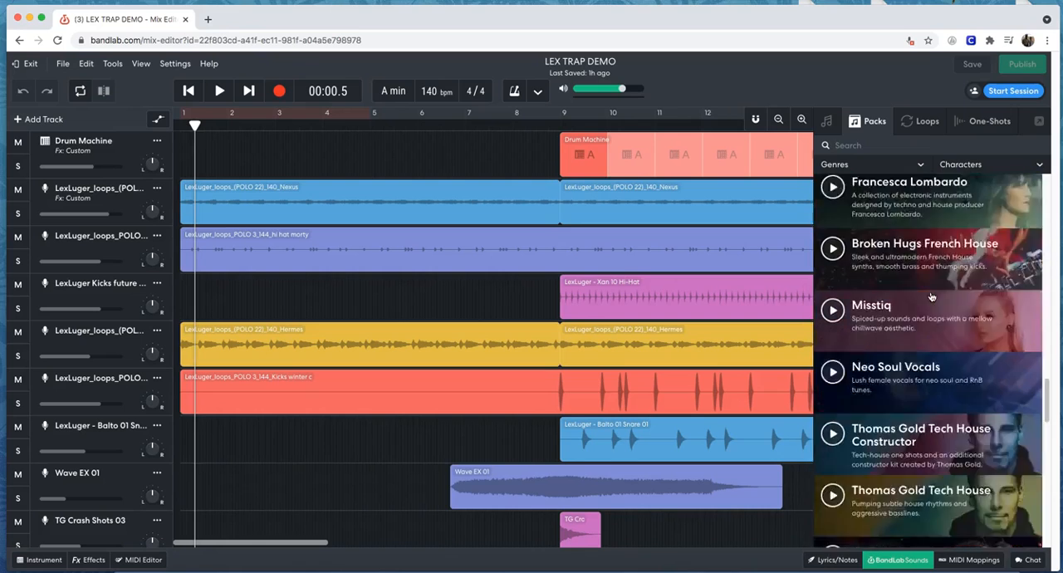
scroll(932, 296, "up", 8)
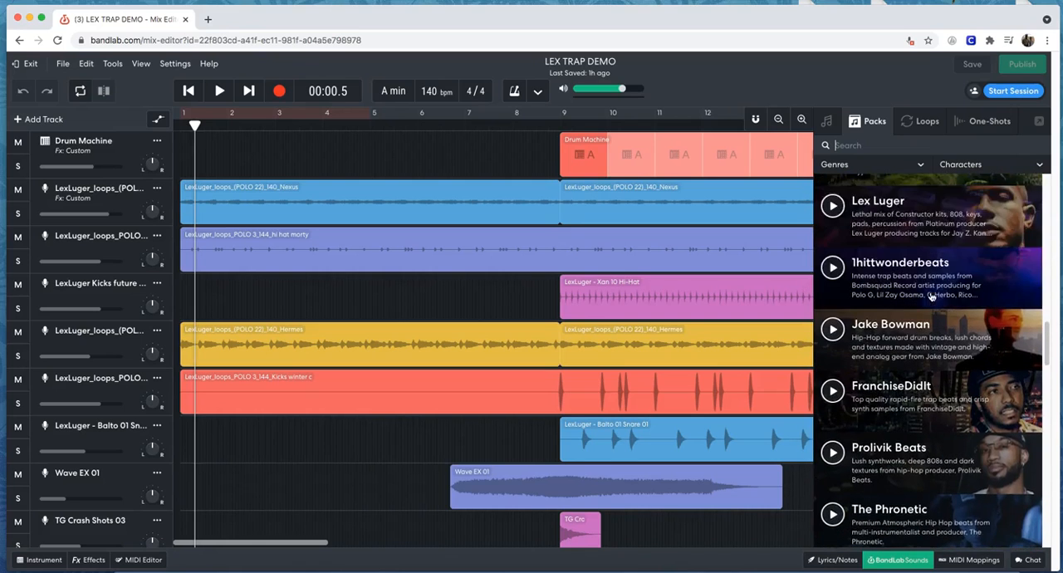
Search the sound packs for "lex" and open the Lex Luger pack.
left_click(914, 145)
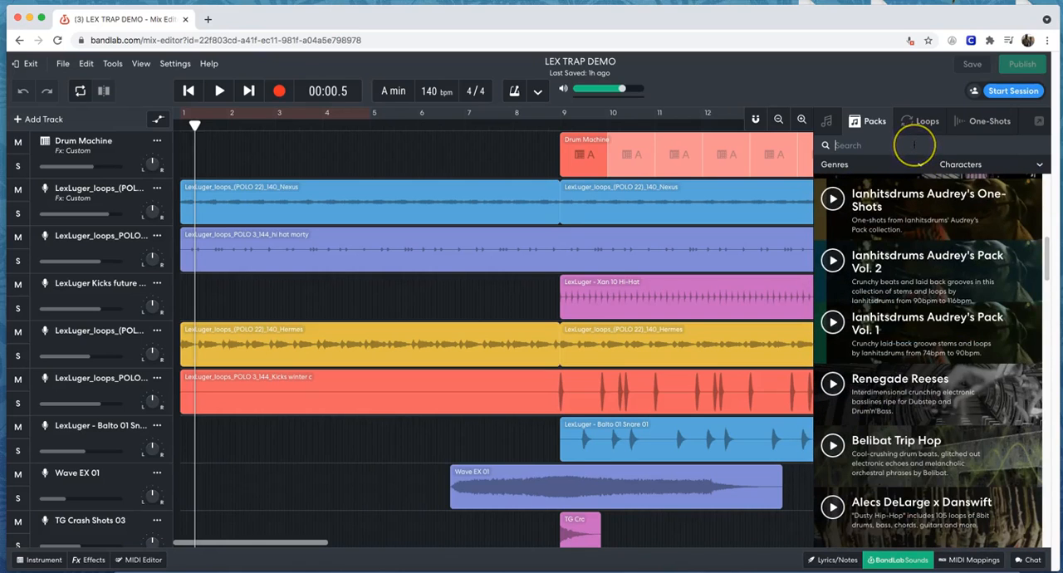
type("lex")
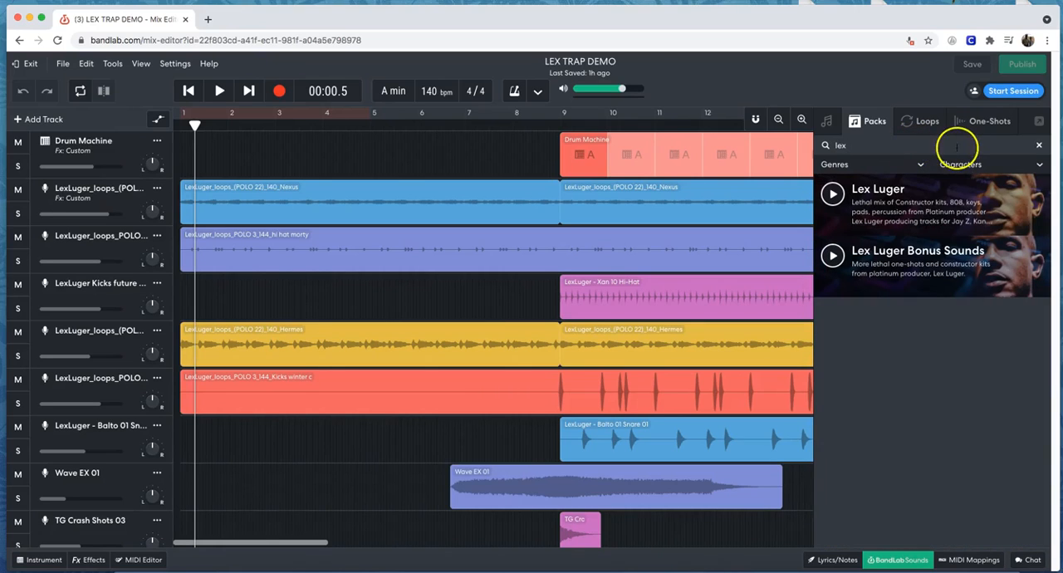
left_click(937, 199)
left_click(937, 249)
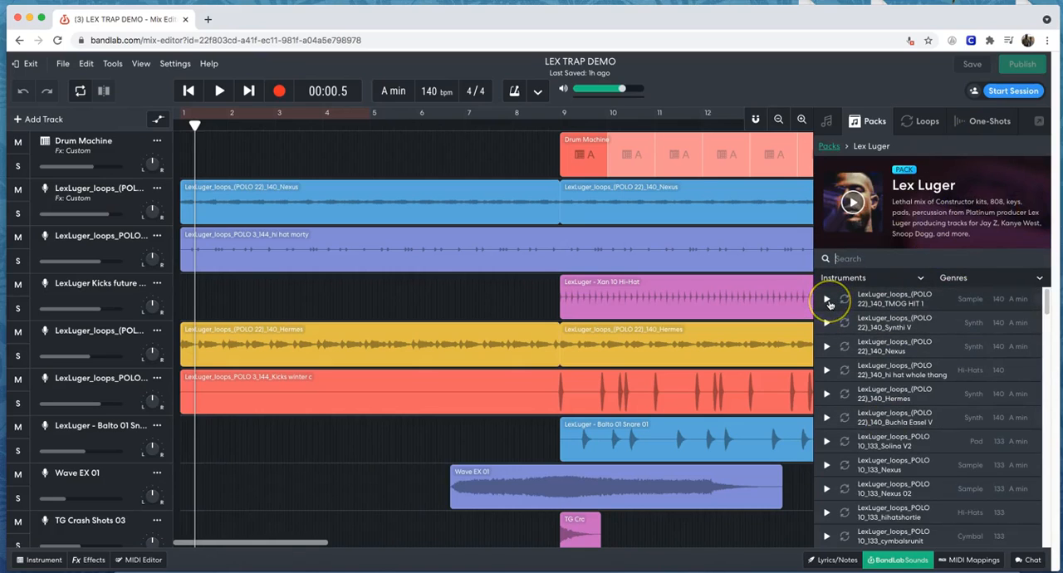
Preview the TMOG HIT 1, Synthi V and Nexus loops of the POLO 22 set at 140 bpm.
left_click(828, 301)
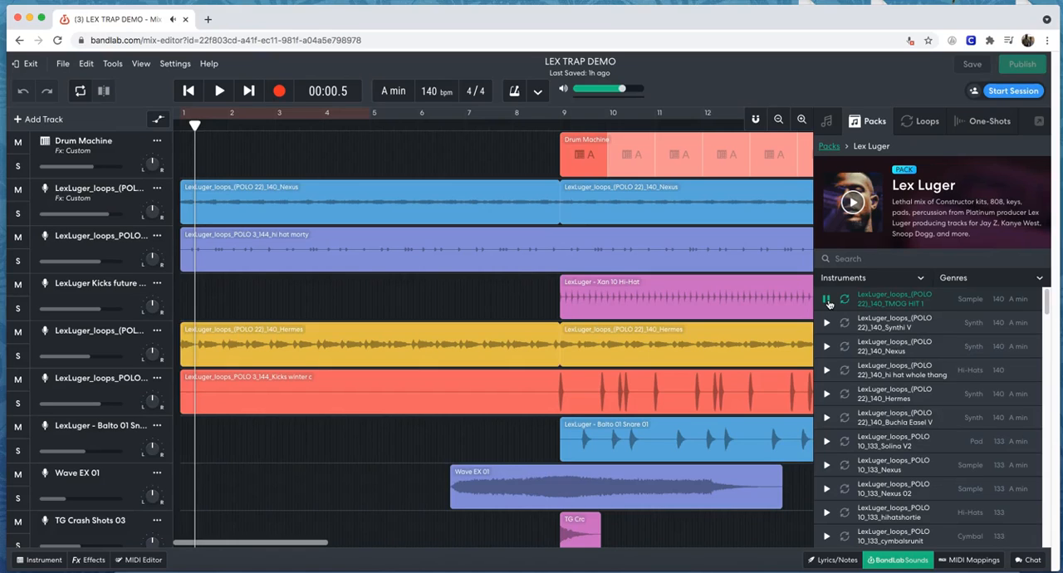
left_click(828, 323)
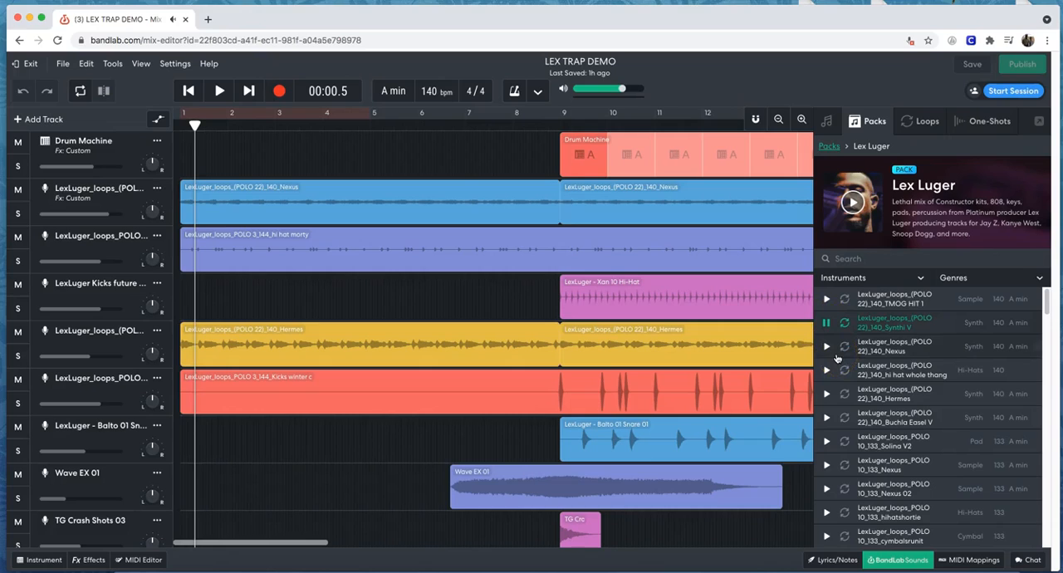
left_click(828, 349)
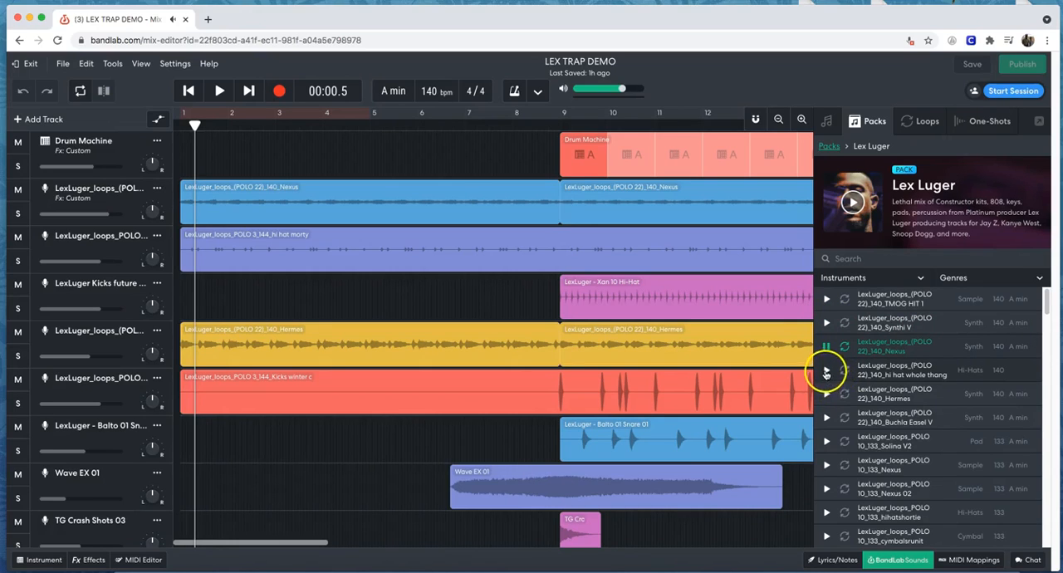
Preview the hi hat whole thang, hihatshortie, cymbalsrunit and 9_147reFX Nexus loops of the Lex Luger pack, and stop the preview.
left_click(826, 371)
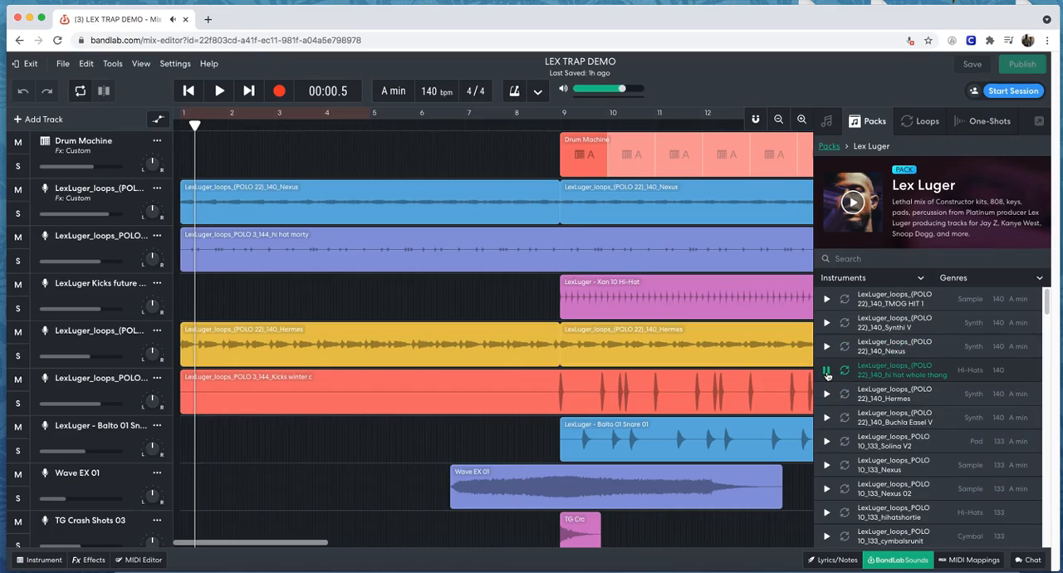
left_click(827, 512)
left_click_drag(1047, 301, 1046, 322)
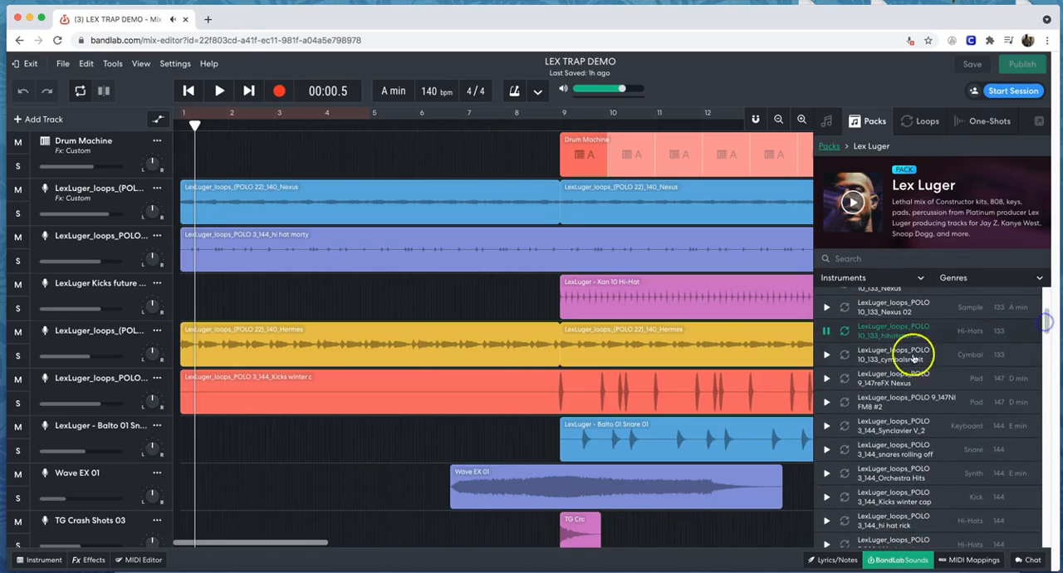
left_click(827, 356)
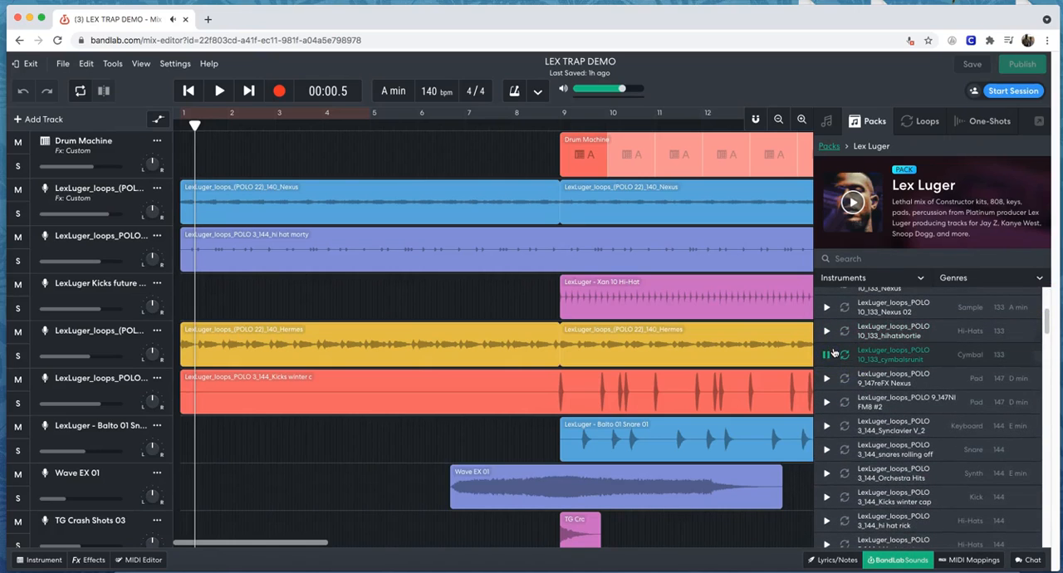
left_click(827, 379)
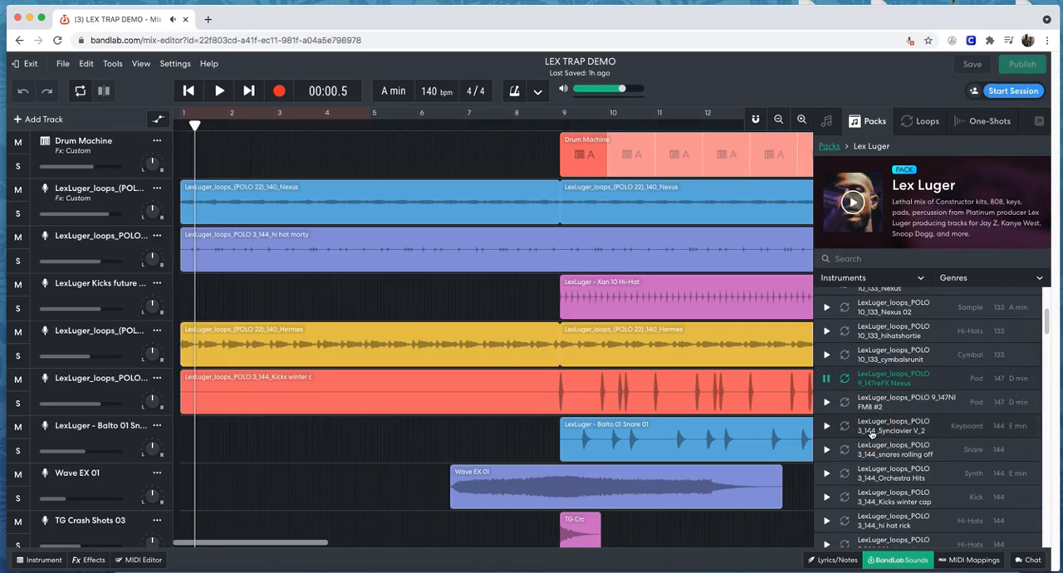
scroll(872, 432, "down", 3)
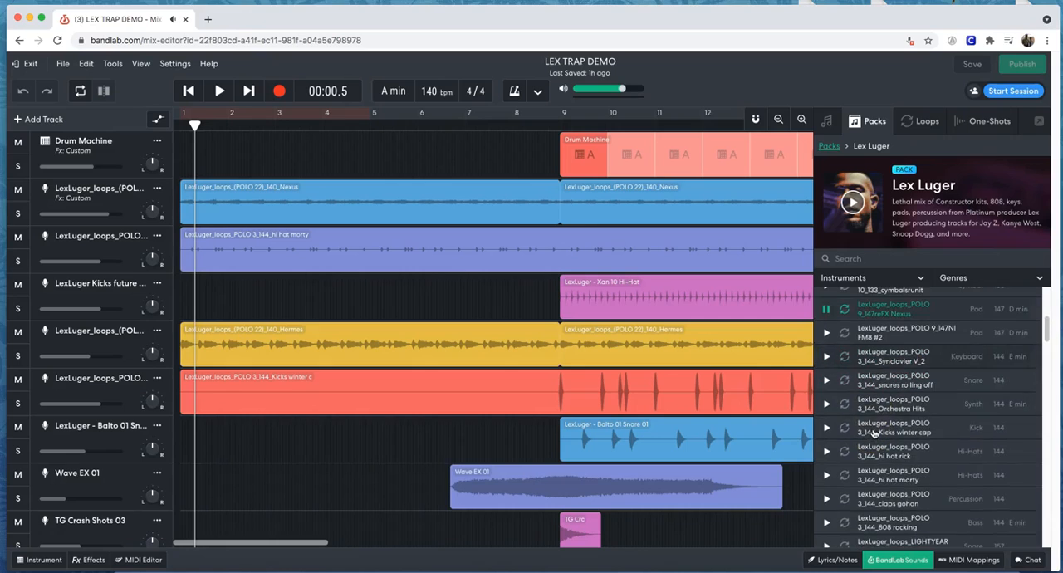
scroll(875, 433, "up", 5)
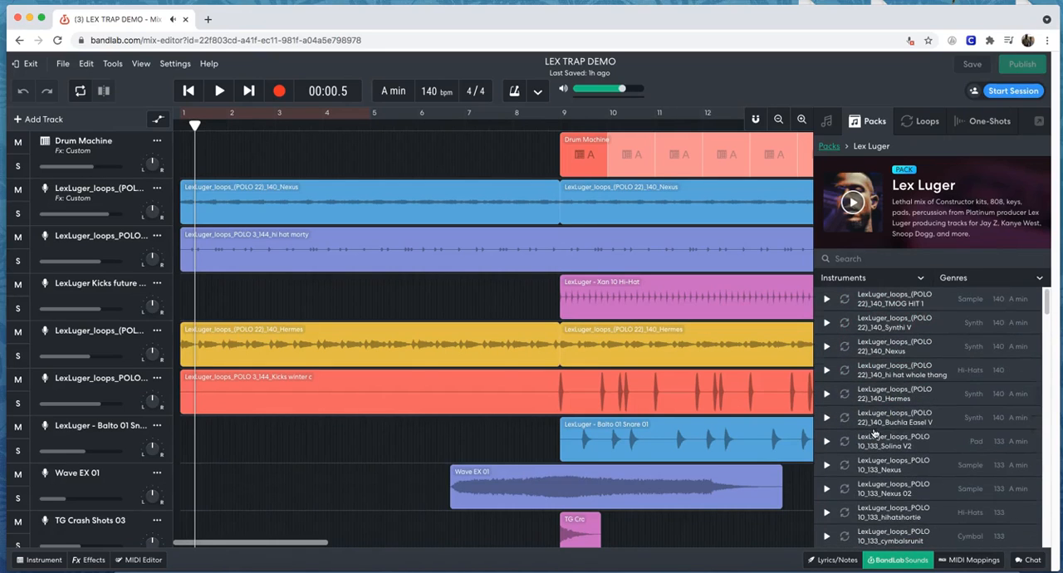
scroll(1041, 303, "down", 5)
left_click(827, 380)
left_click(830, 383)
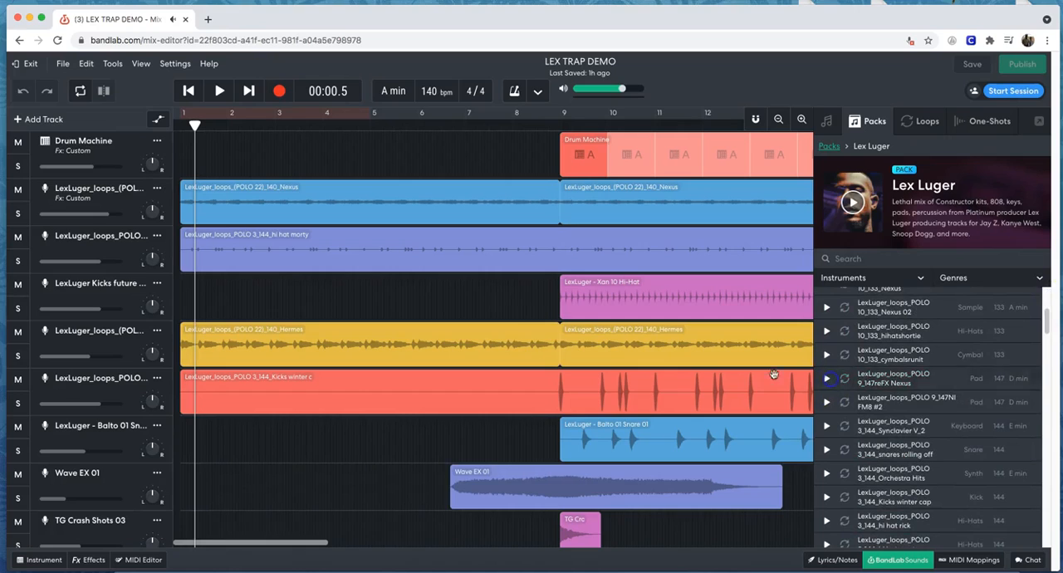
Solo the POLO 22 Nexus track and play it with the whole arrangement in view, pausing after bar 17.
left_click(122, 198)
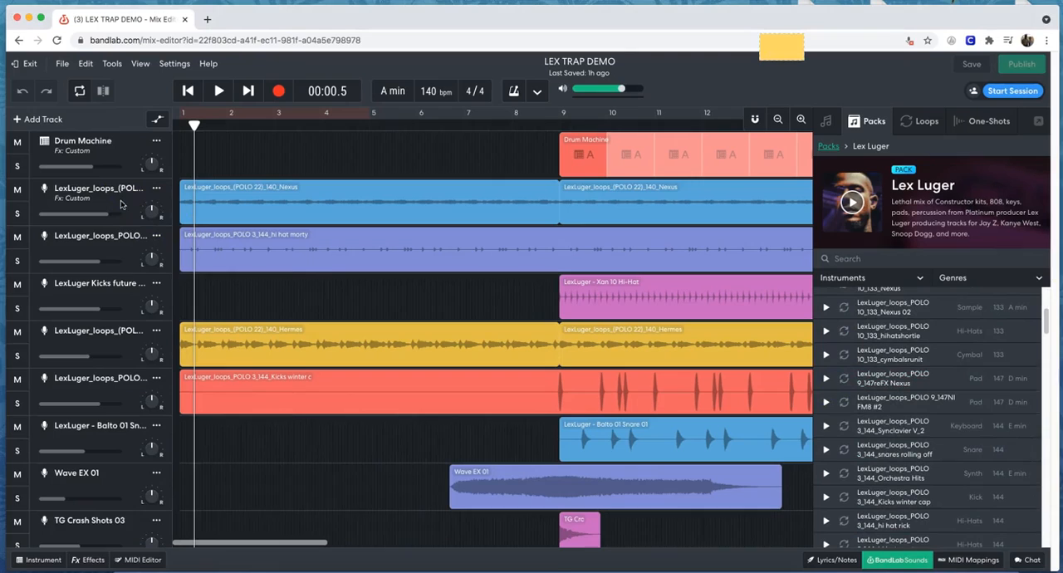
left_click(121, 203)
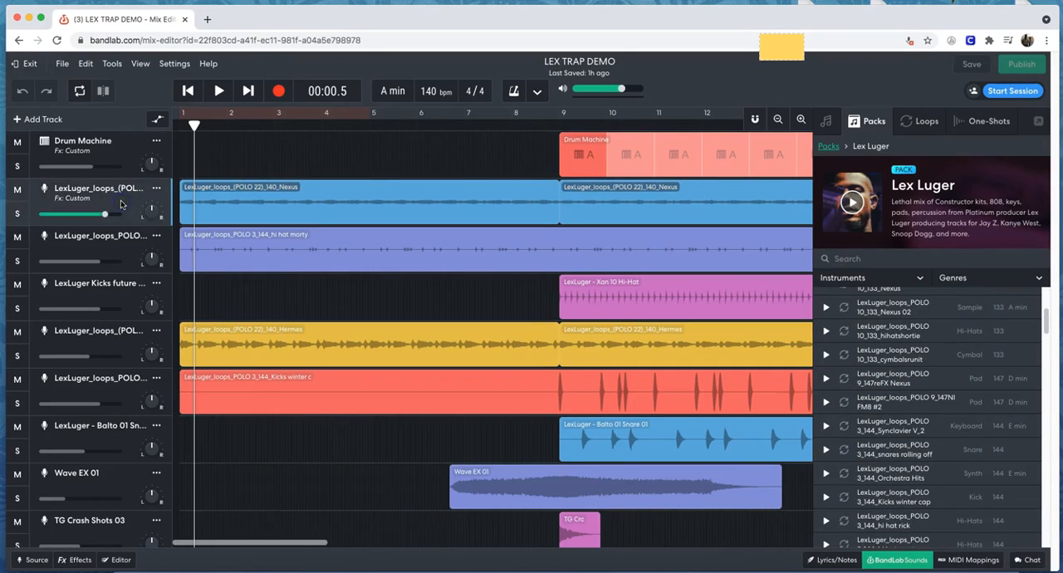
left_click(19, 214)
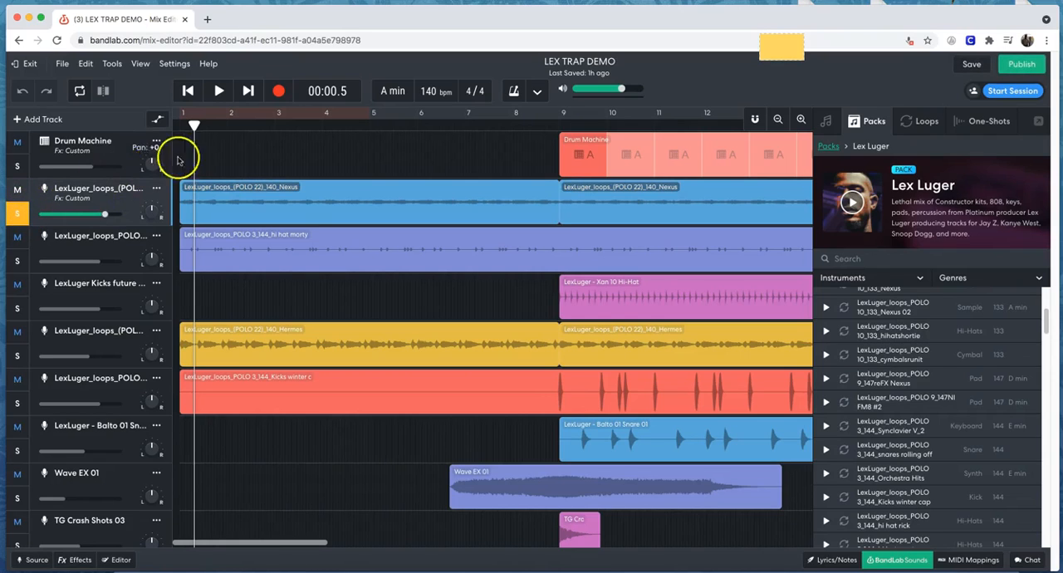
left_click(219, 92)
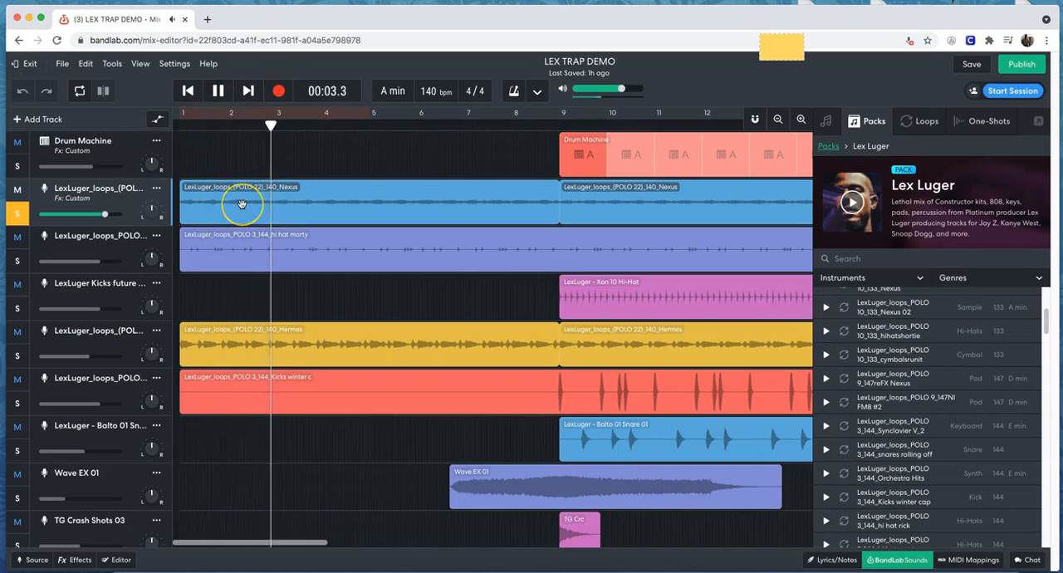
key("XF86AudioRaiseVolume")
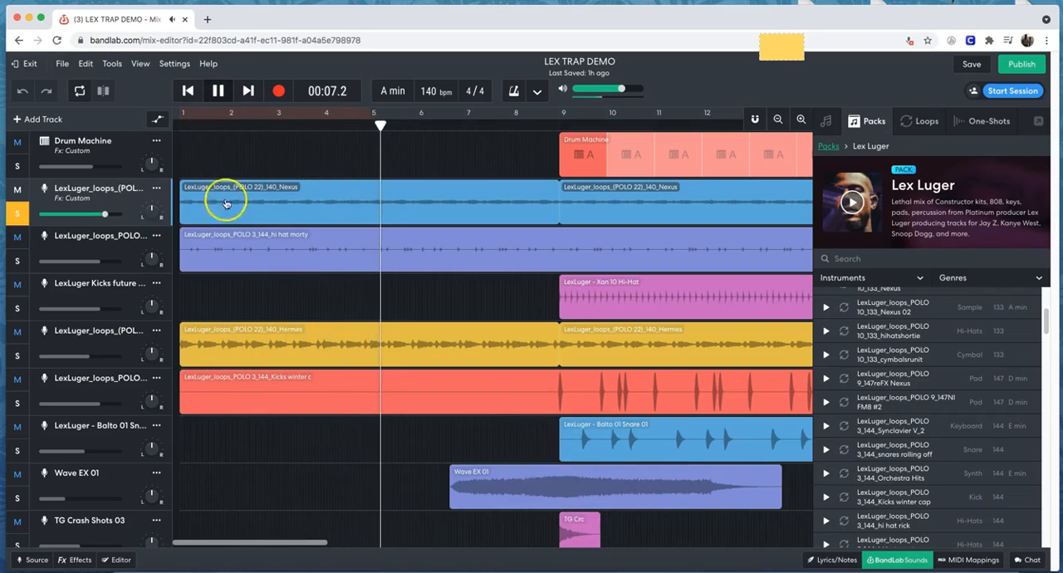
left_click(779, 119)
left_click(778, 120)
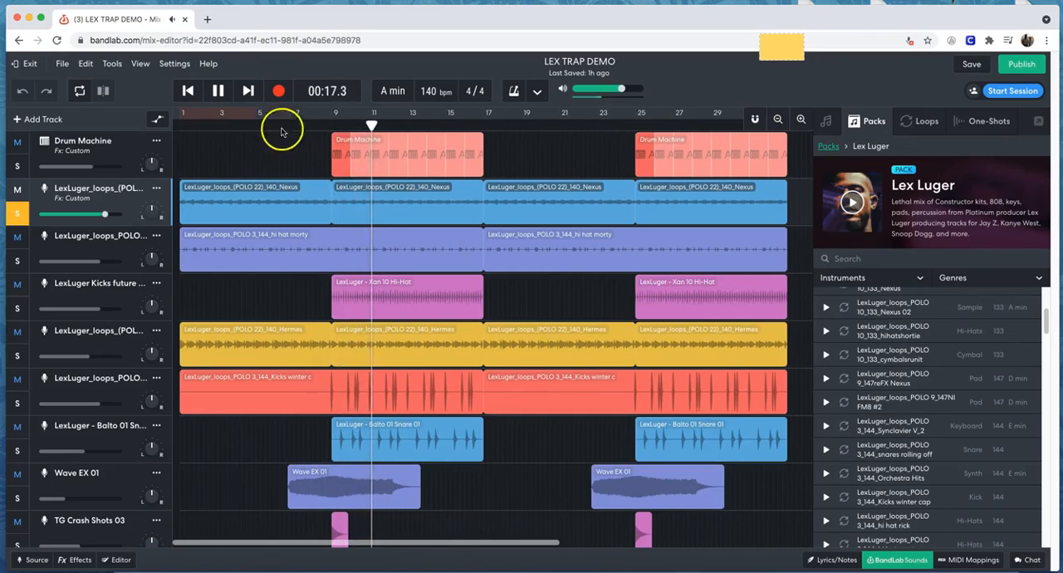
left_click(219, 91)
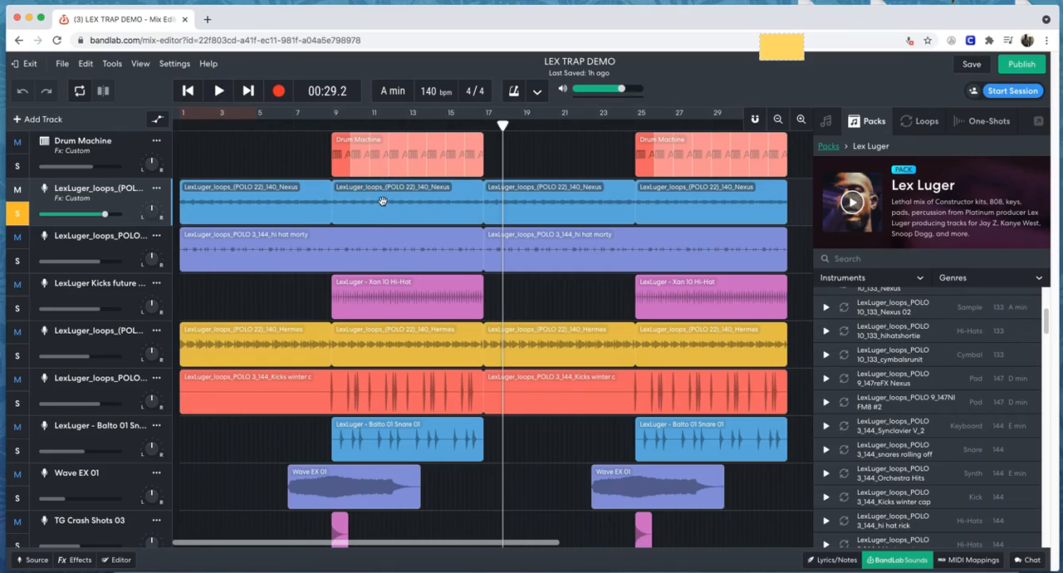
Replay the soloed Nexus track from bar 5 across the join at bar 9, and select its second region.
left_click(283, 125)
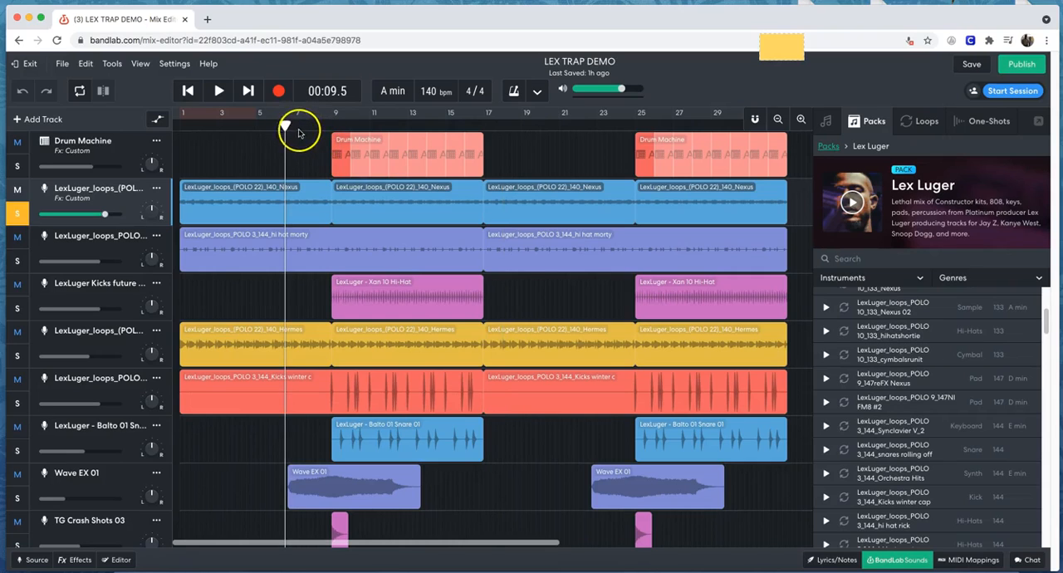
left_click_drag(280, 124, 262, 124)
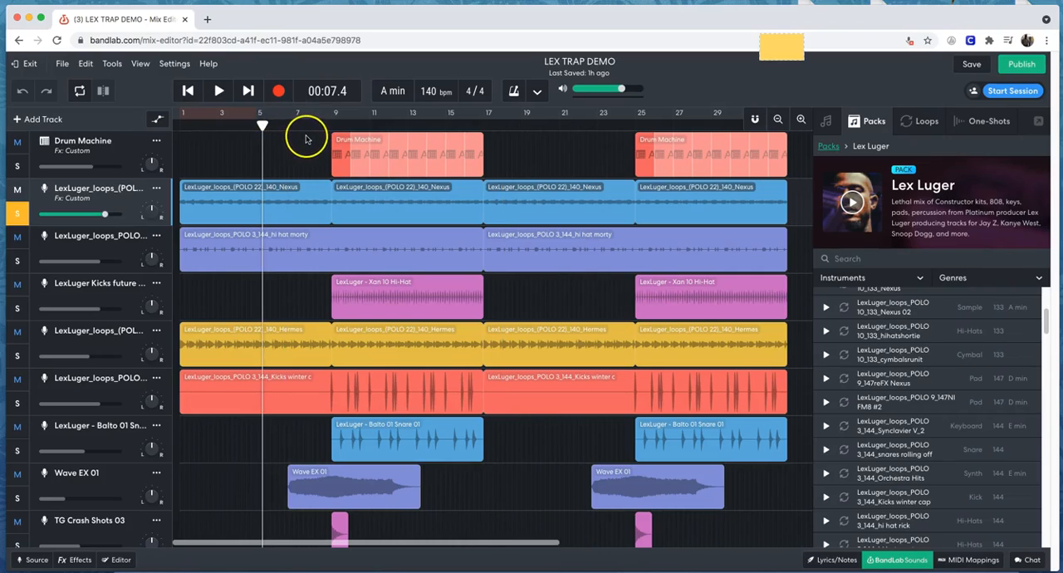
left_click(219, 90)
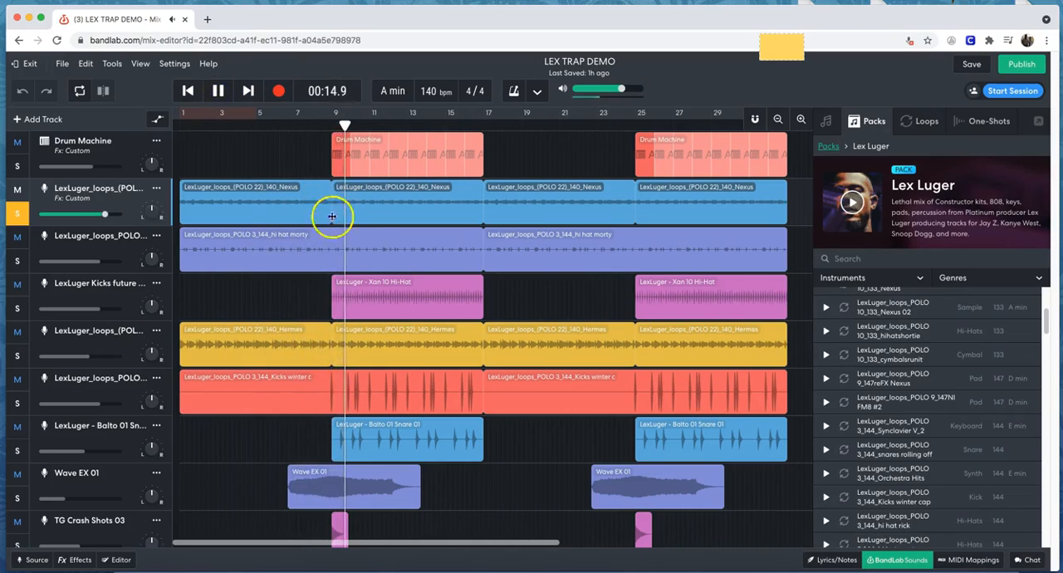
left_click(220, 97)
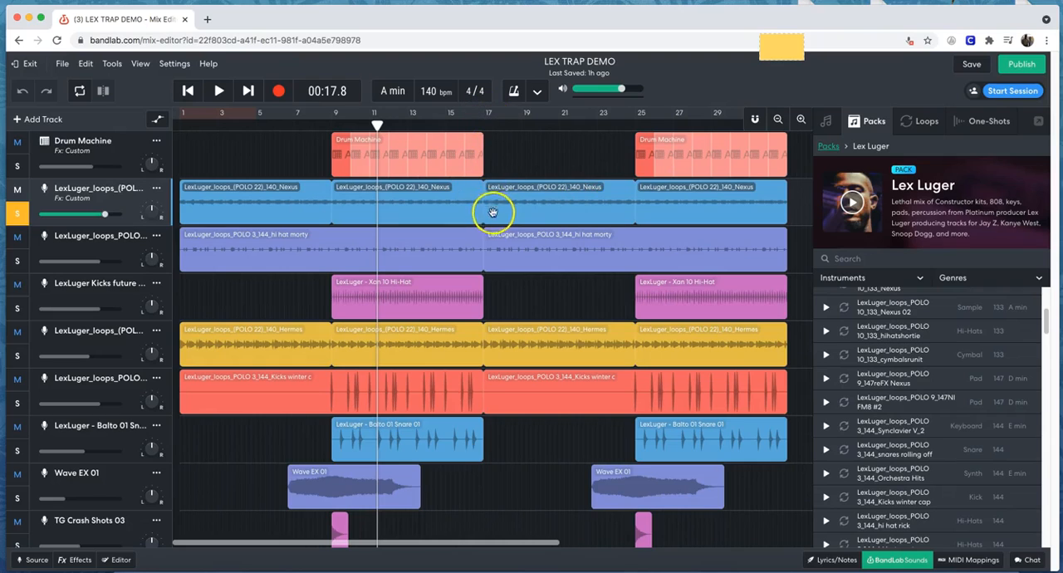
left_click(234, 202)
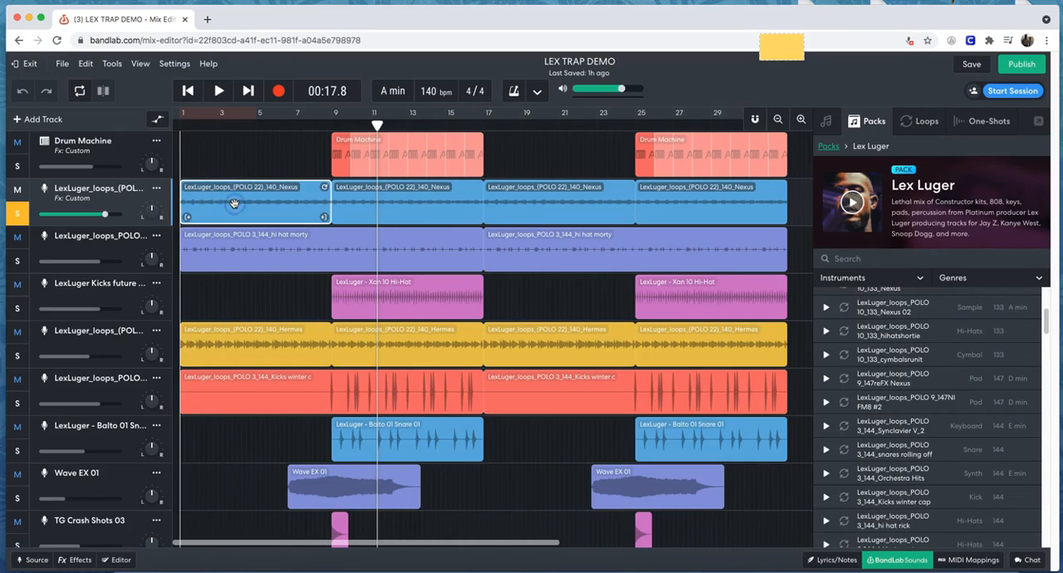
left_click_drag(237, 203, 382, 207)
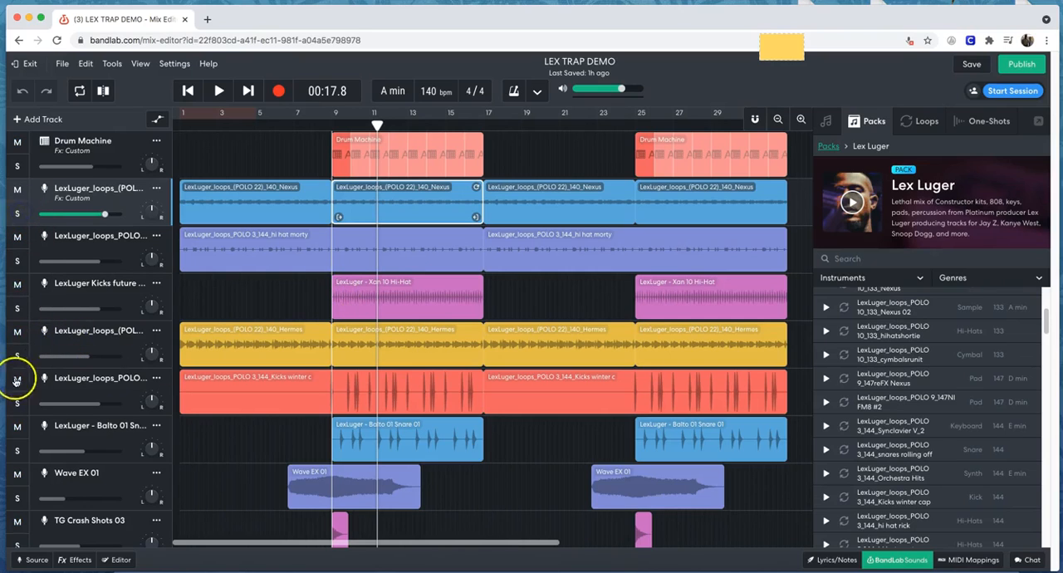
Solo the Hermes track and play it from the project start, raising the master volume to +0.9 dB before pausing.
left_click(19, 354)
left_click(192, 92)
left_click(191, 93)
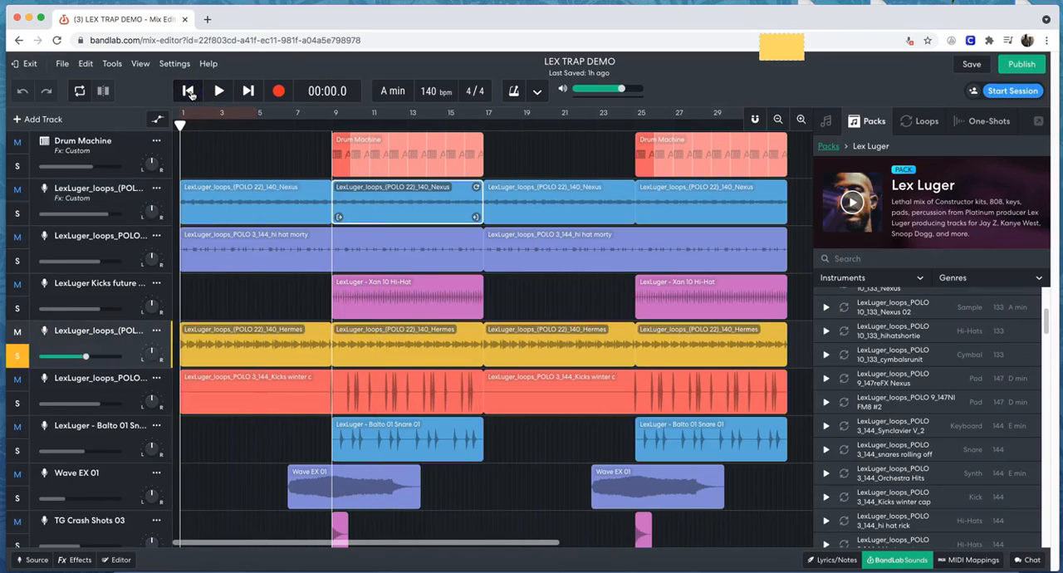
left_click(219, 92)
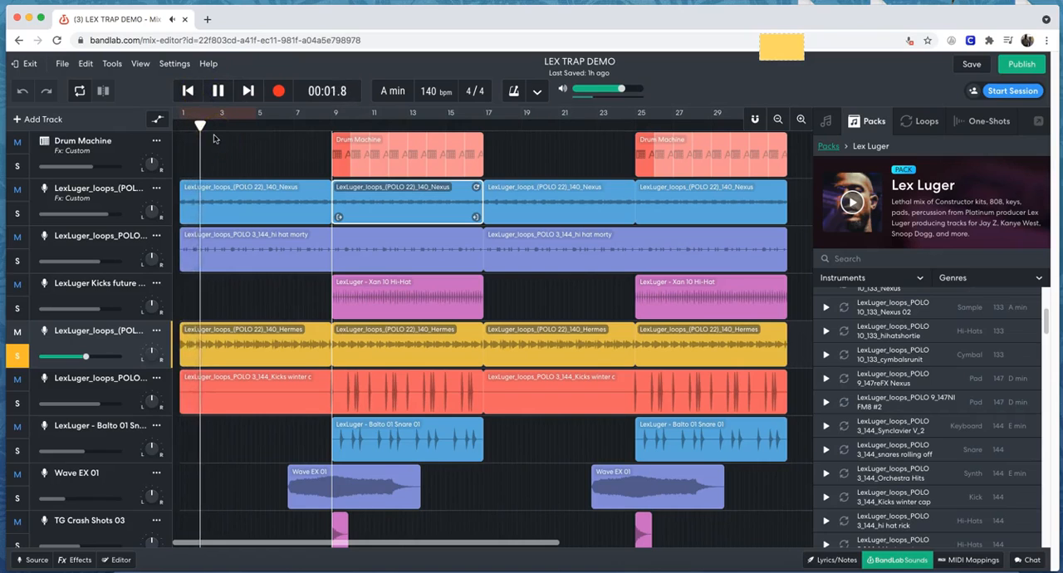
key("XF86AudioRaiseVolume")
left_click(238, 135)
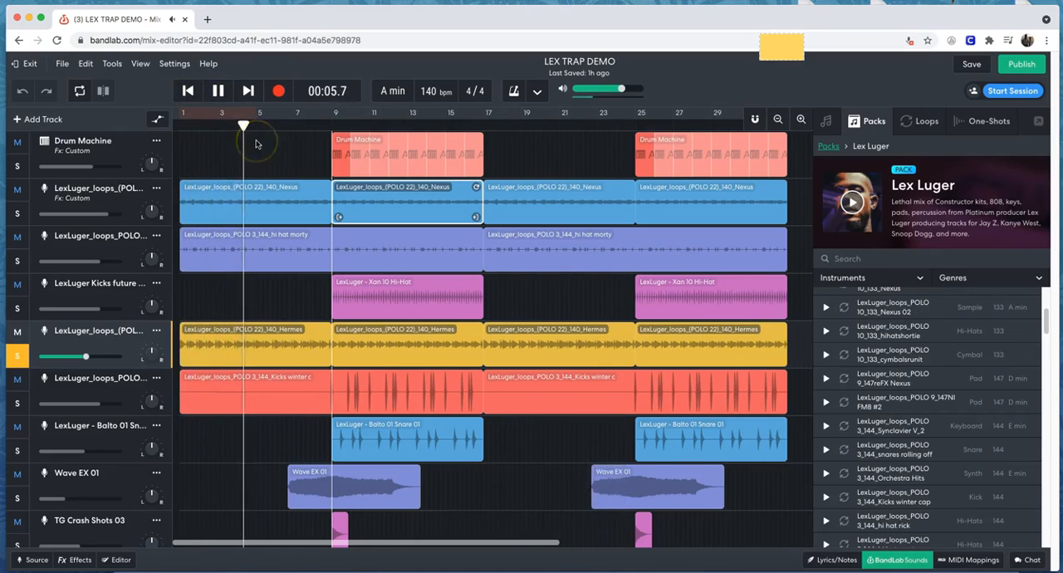
left_click(275, 140)
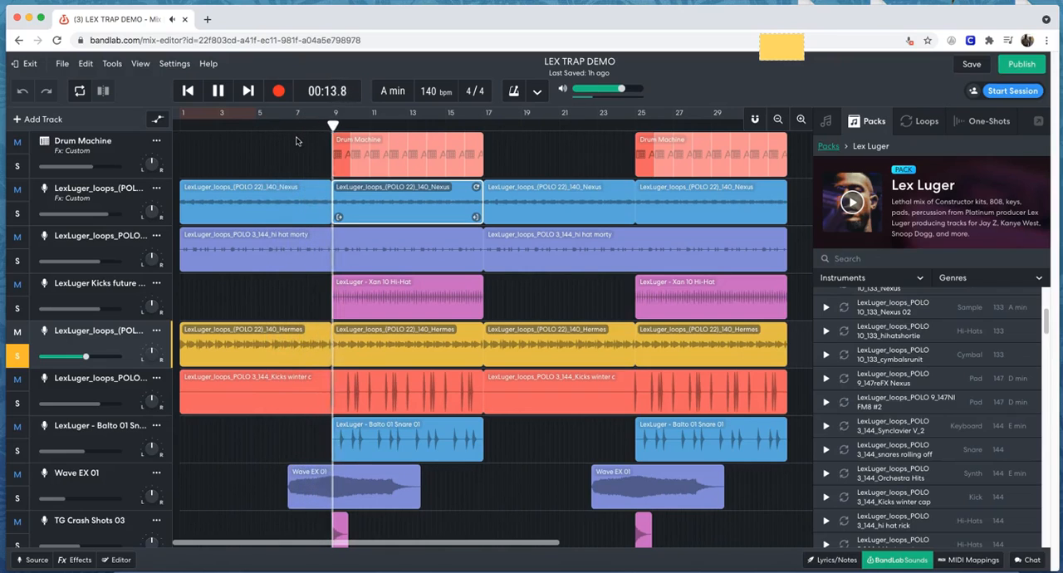
left_click(277, 136)
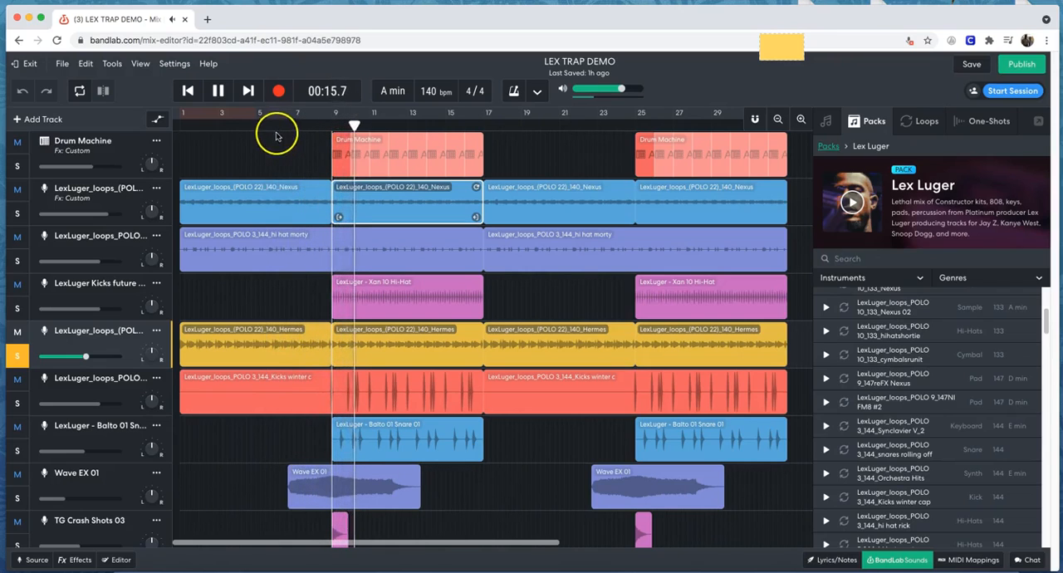
left_click_drag(622, 88, 627, 93)
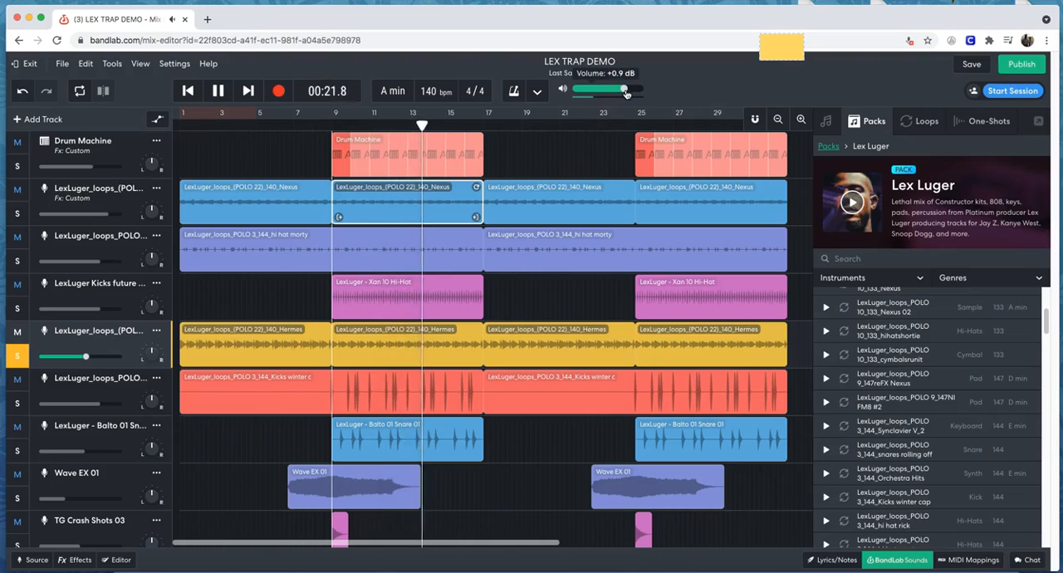
left_click(224, 90)
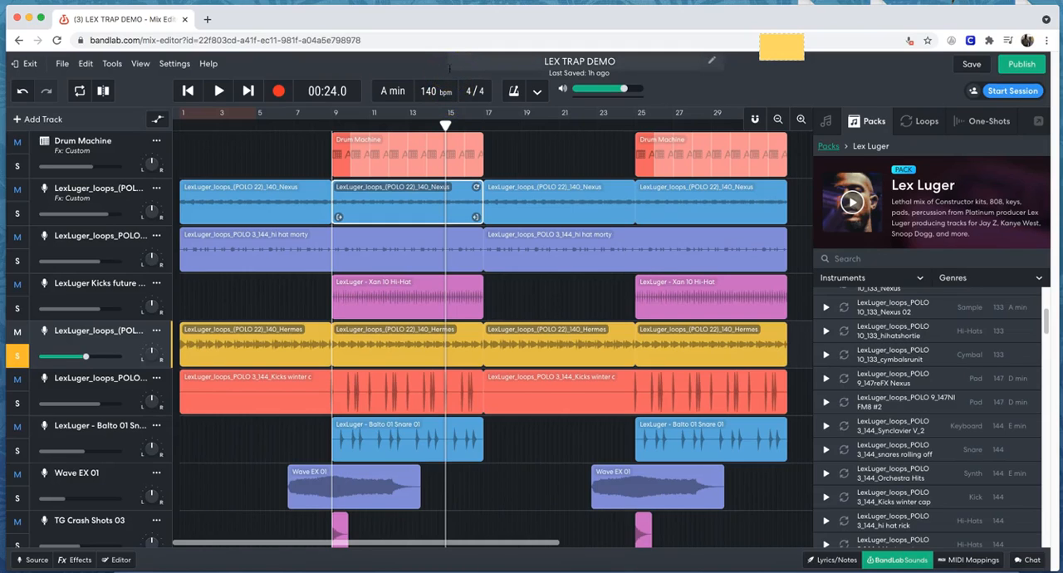
Examine the available project keys and the beat-unit options of the time signature without changing either.
left_click(396, 90)
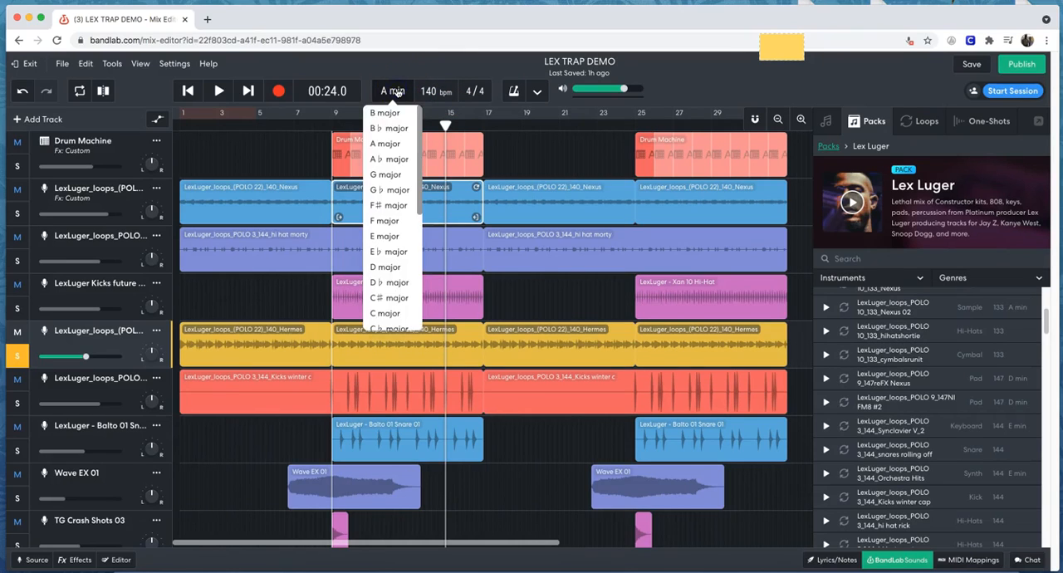
left_click(480, 92)
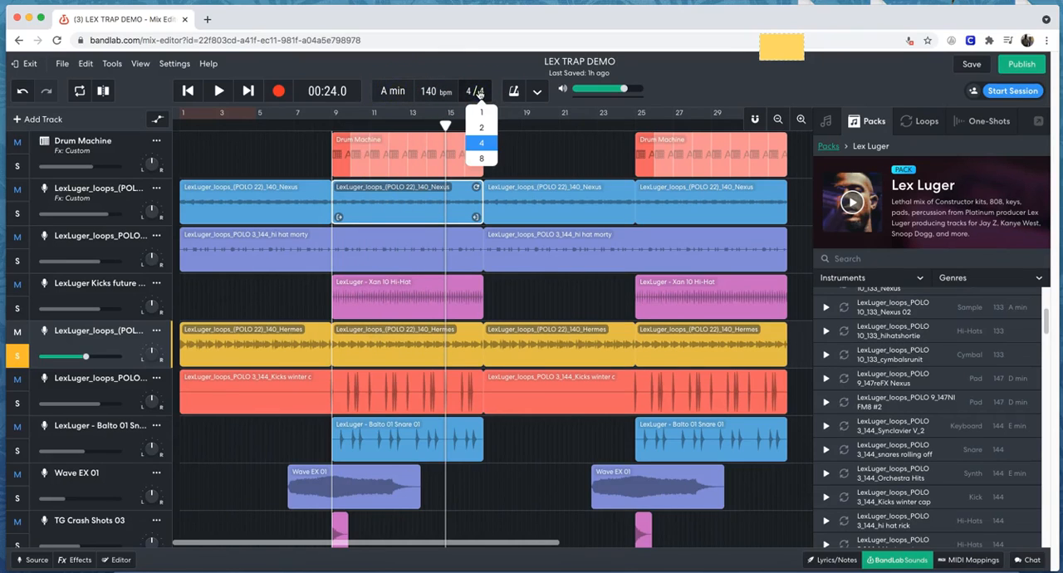
left_click(471, 64)
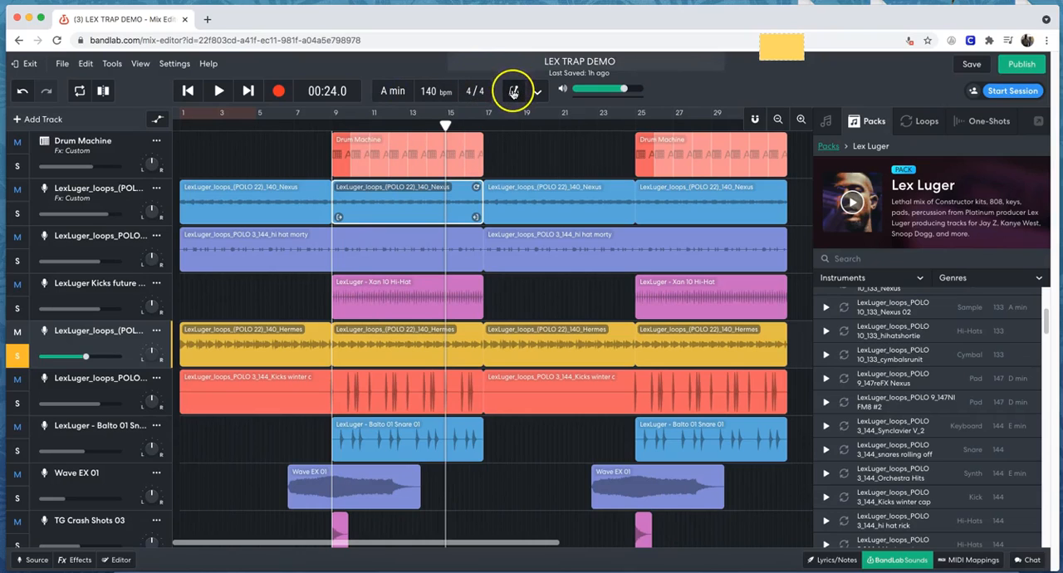
Play the Hermes track with the metronome on, turn the metronome off, and return the playhead to the start.
left_click(513, 92)
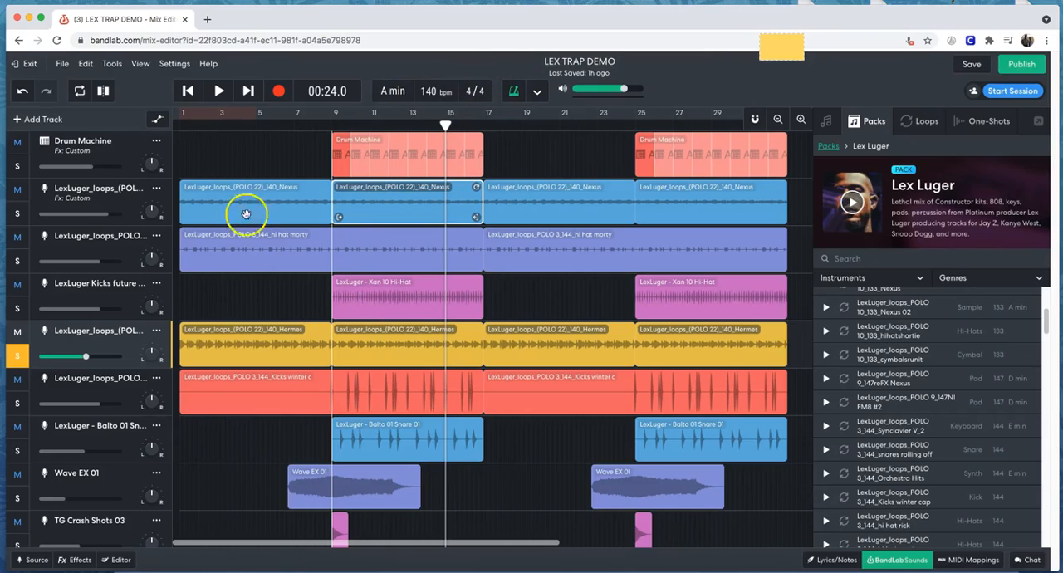
left_click(220, 92)
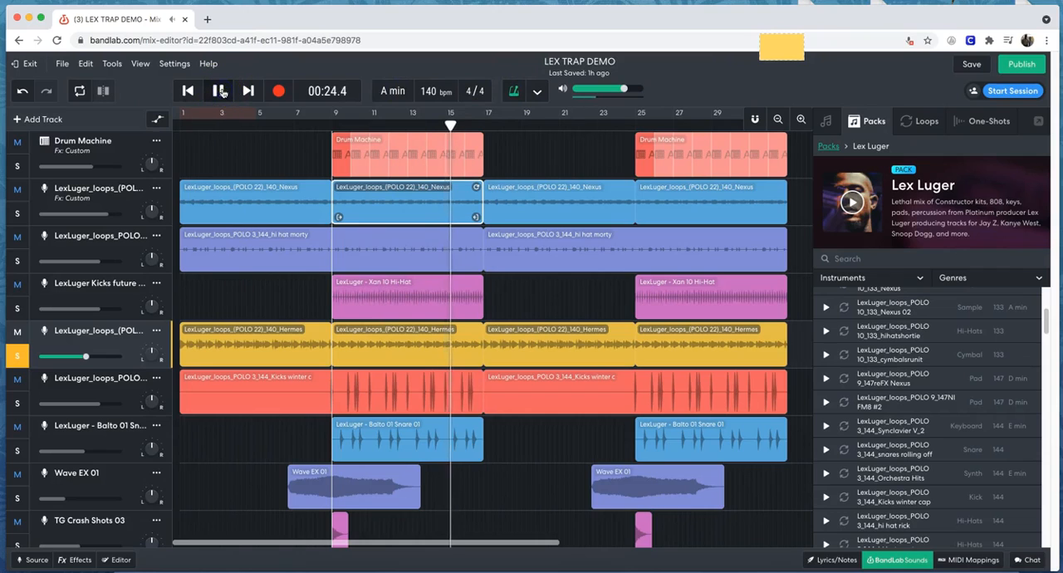
left_click(513, 97)
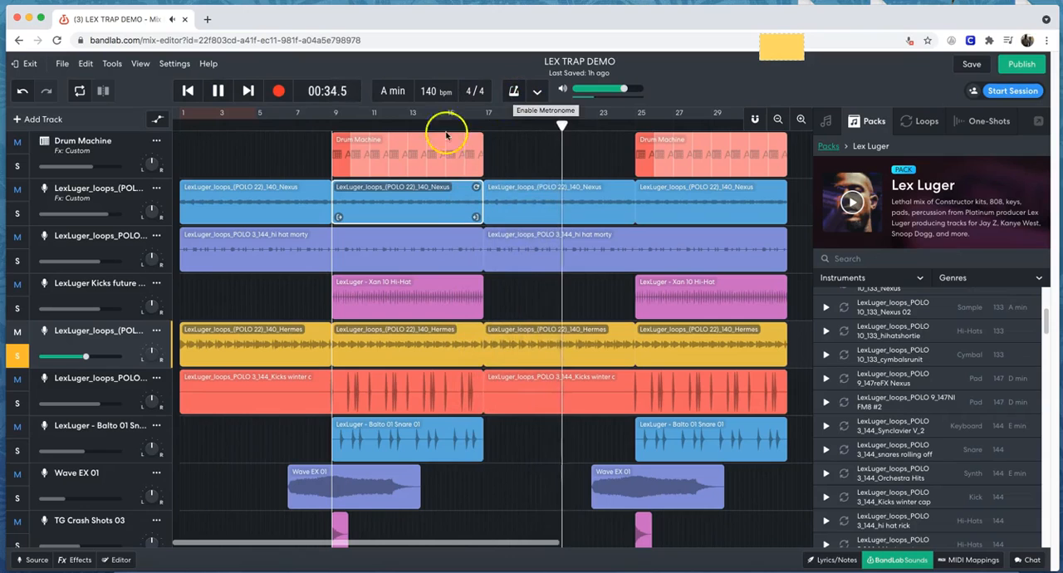
left_click(220, 92)
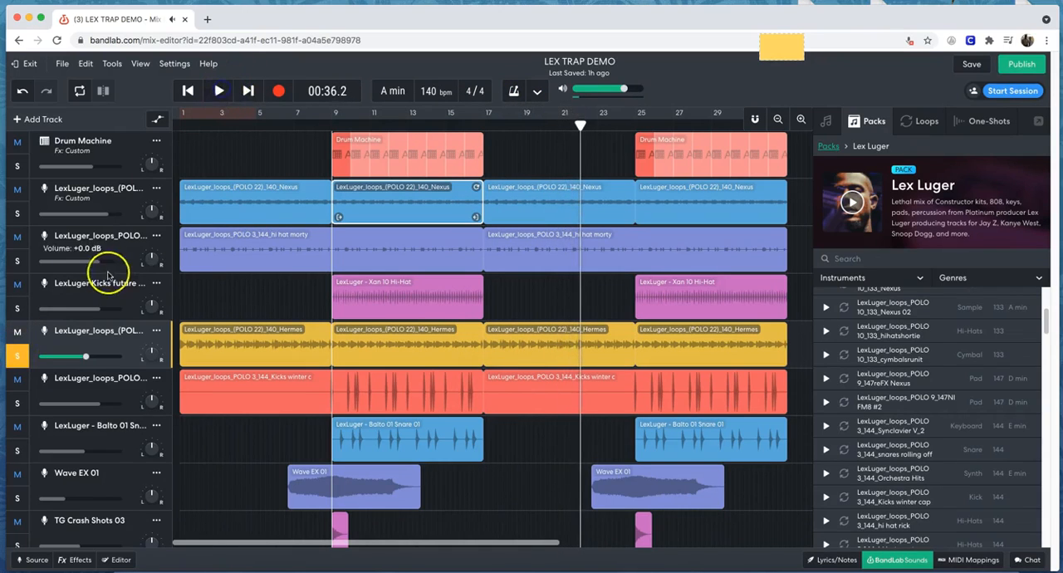
left_click(189, 96)
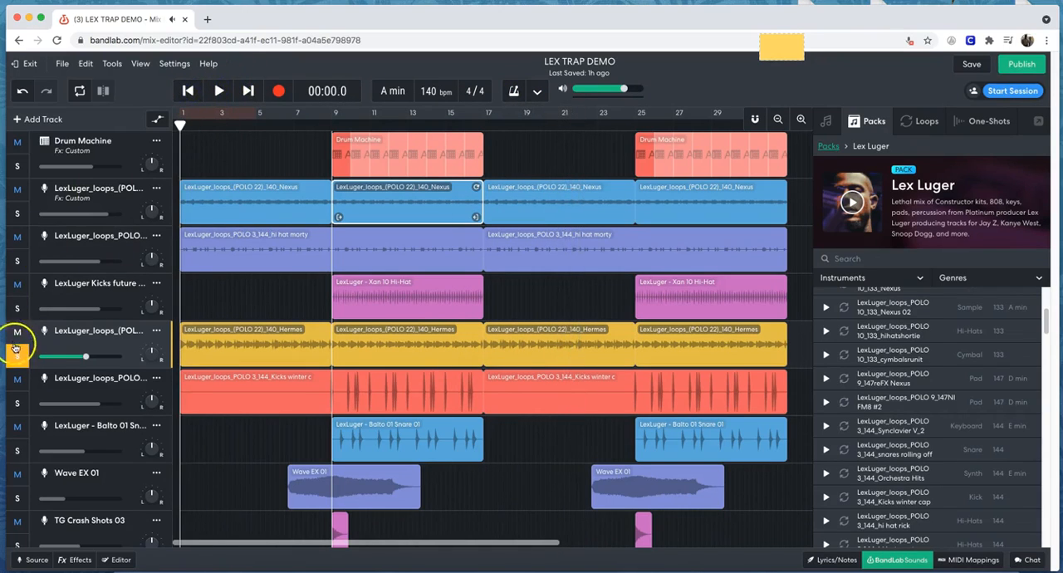
Solo the hi hat morty track, play it from the project start past bar 8, pause, and turn its solo off.
left_click(110, 253)
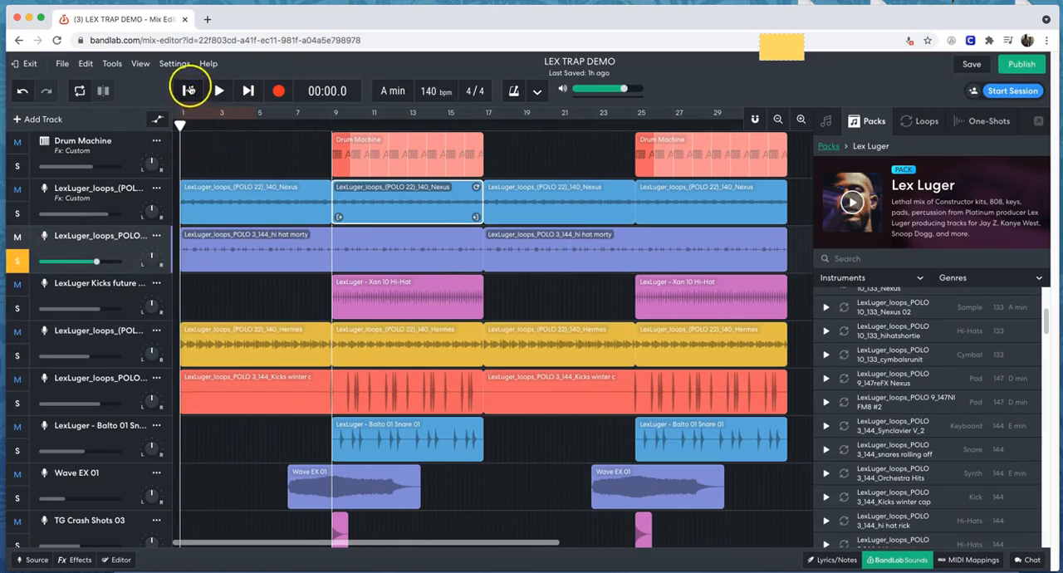
left_click(218, 90)
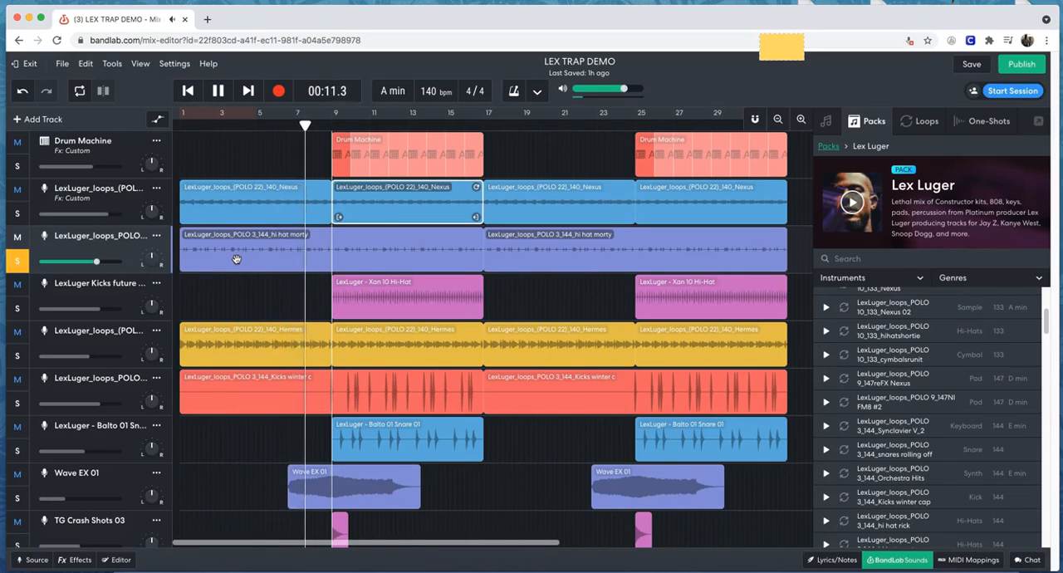
left_click(218, 91)
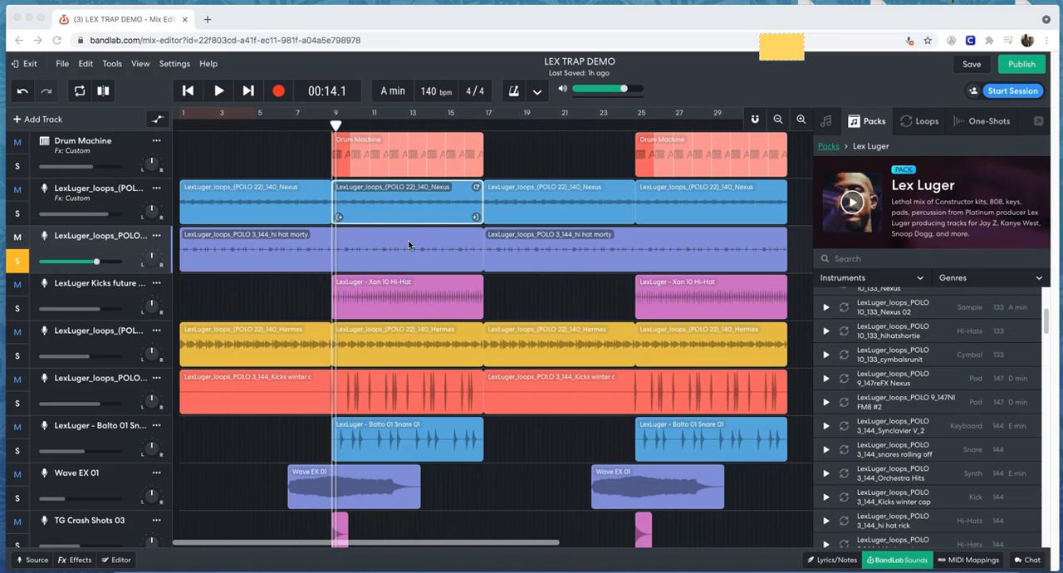
left_click(17, 264)
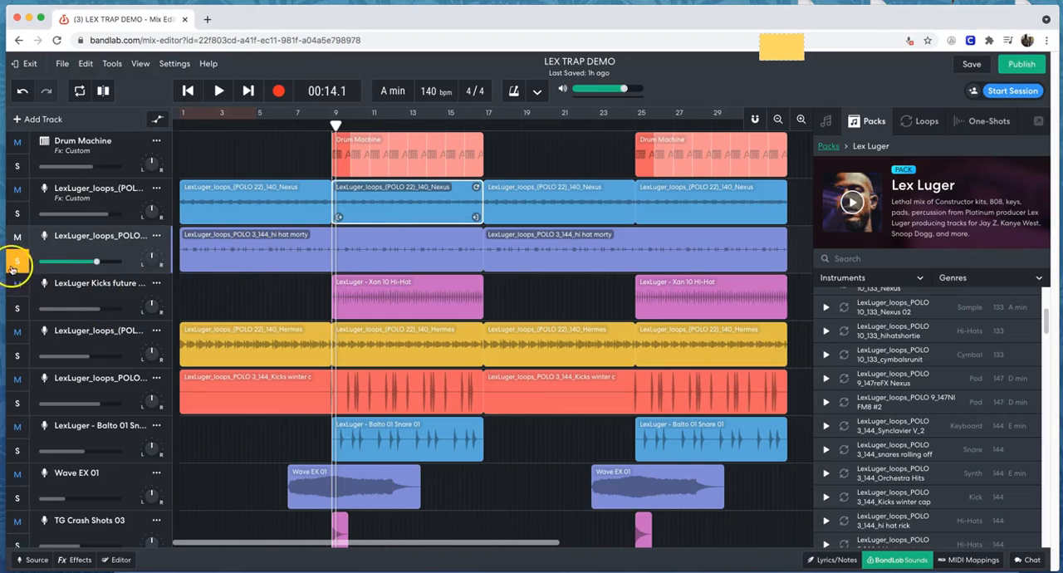
Play the Xan 10 Hi-Hat track soloed from around bar 9, pause playback, and unsolo the track.
left_click(77, 301)
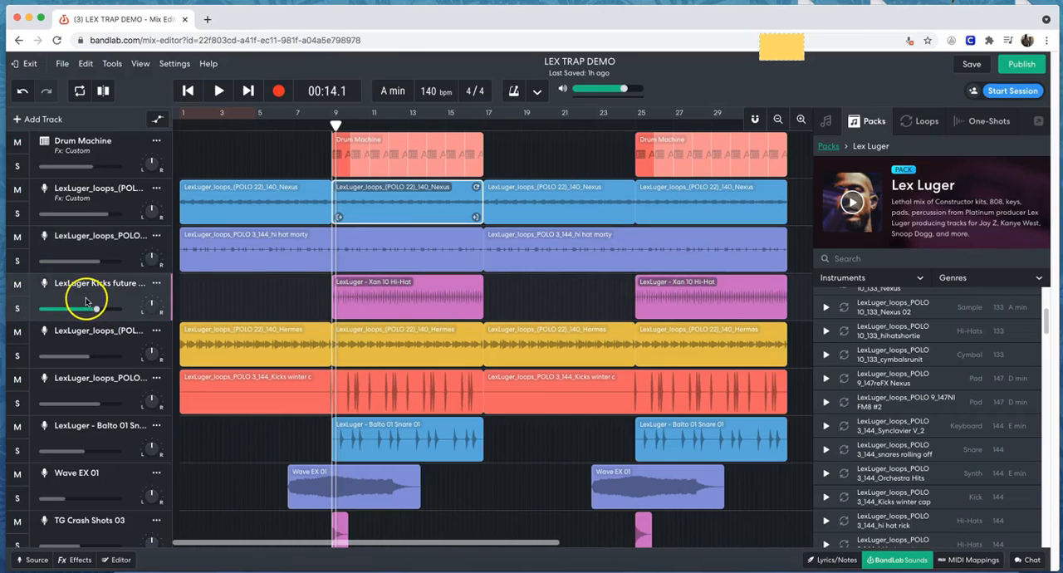
left_click(220, 92)
left_click(13, 309)
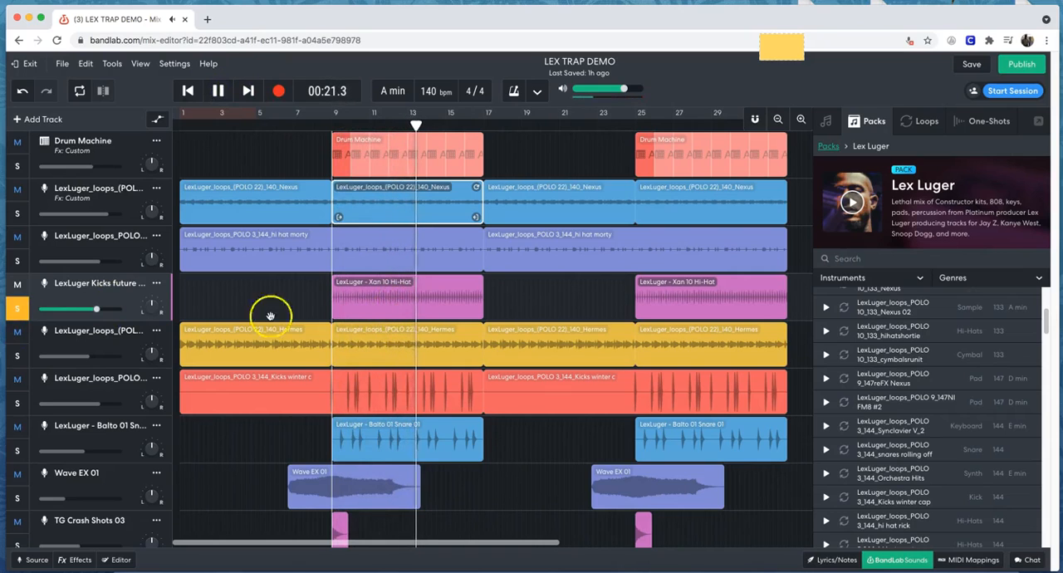
left_click(217, 92)
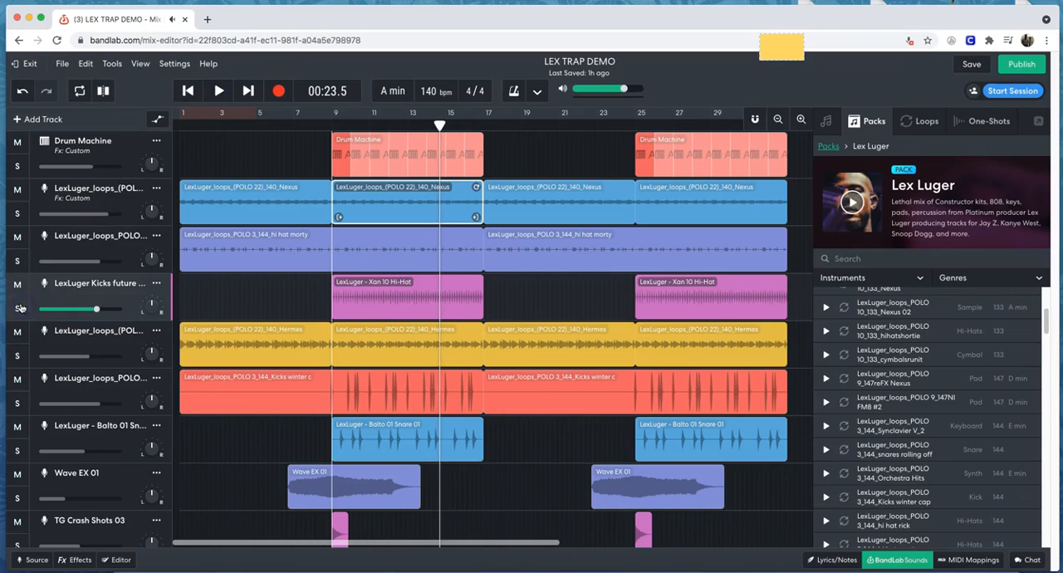
Solo the Kicks winter track and play it from the current playhead position to just past bar 17, then pause and clear the solo.
left_click(116, 394)
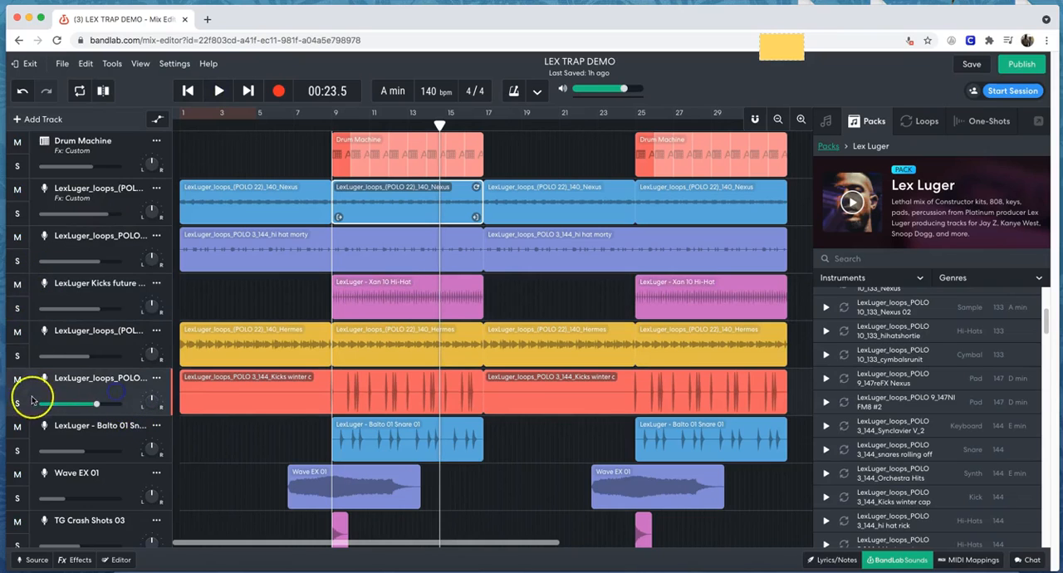
left_click(218, 92)
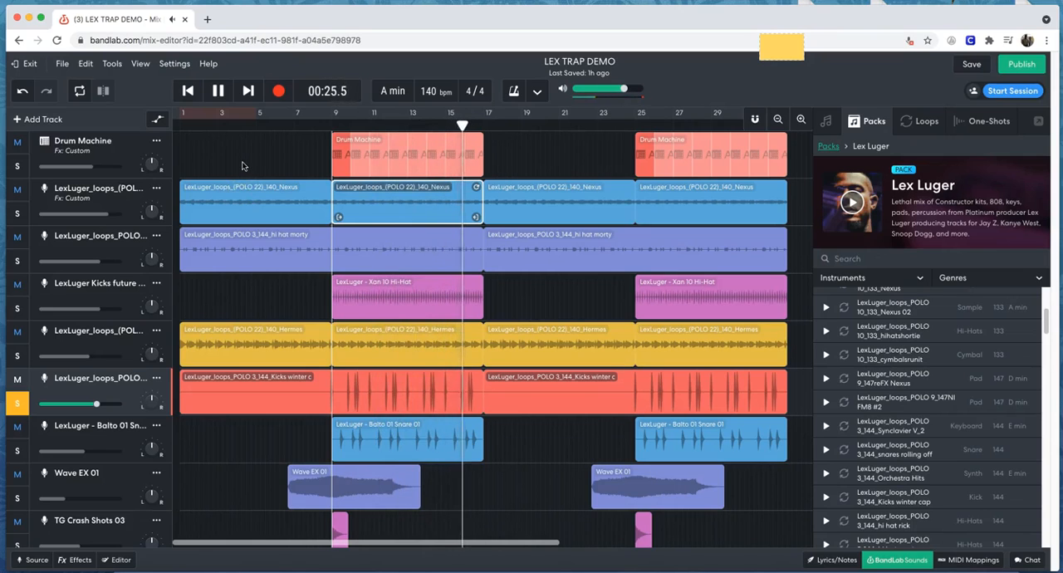
left_click(217, 91)
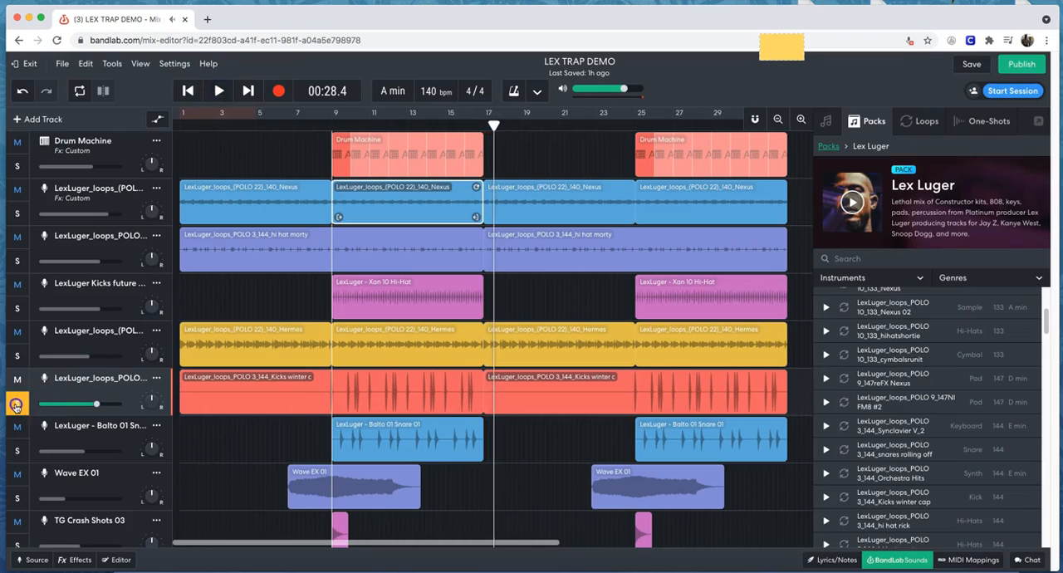
Play the Balto 01 Snare track soloed from bar 9 until just past bar 17, pause, and unsolo it.
left_click(122, 444)
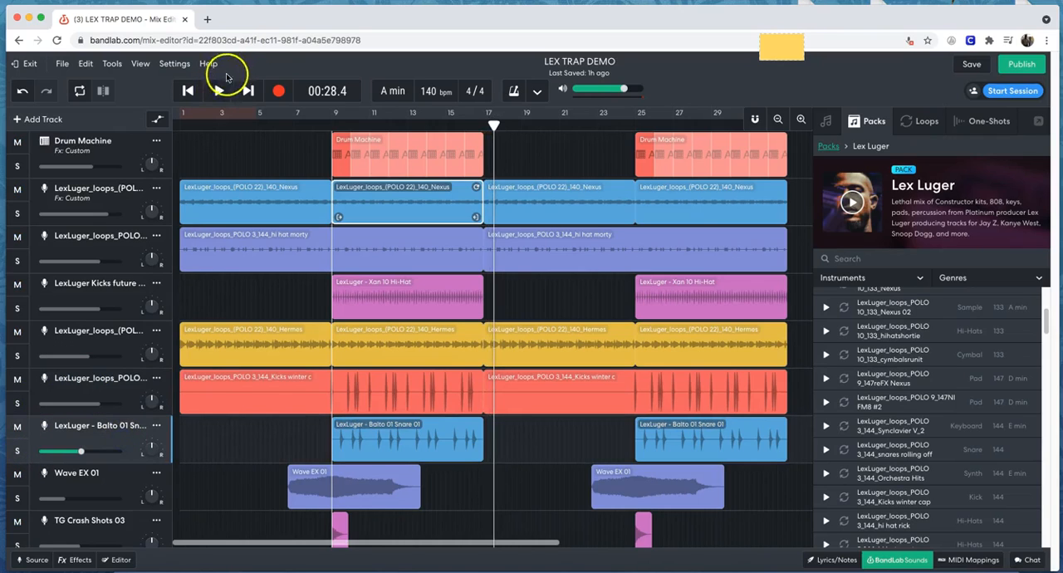
left_click(329, 118)
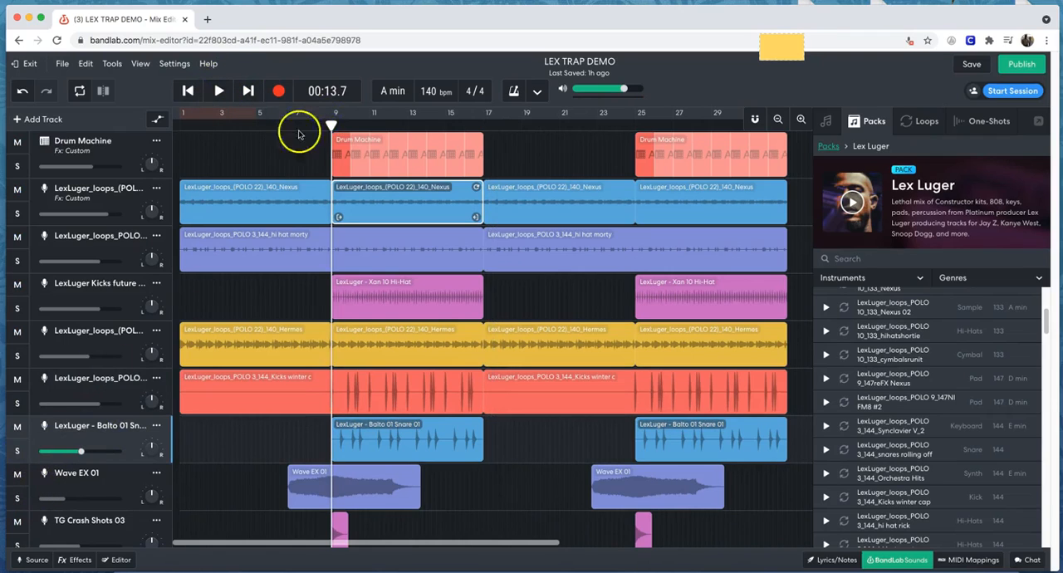
left_click(220, 93)
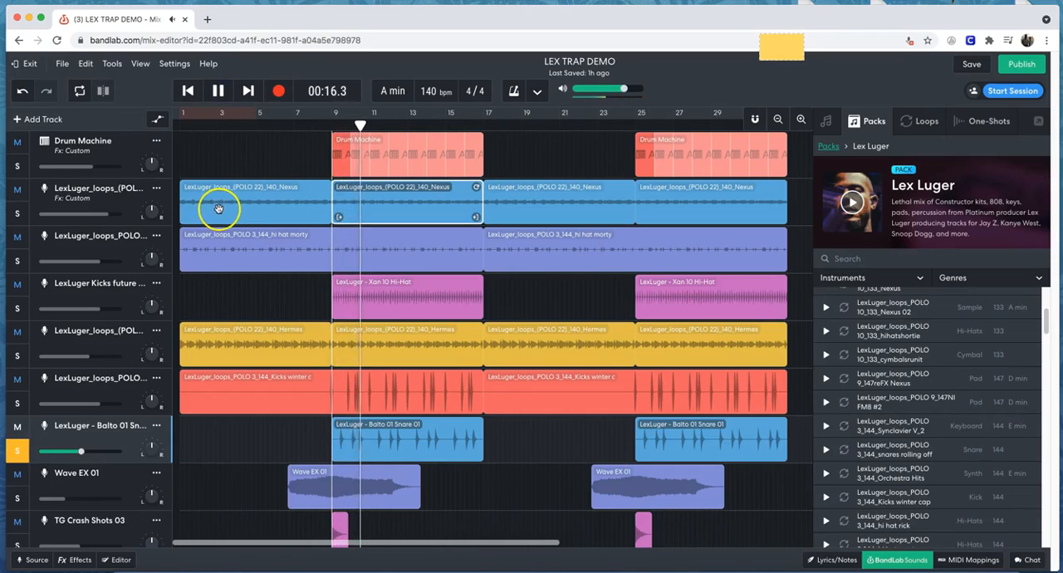
left_click(512, 92)
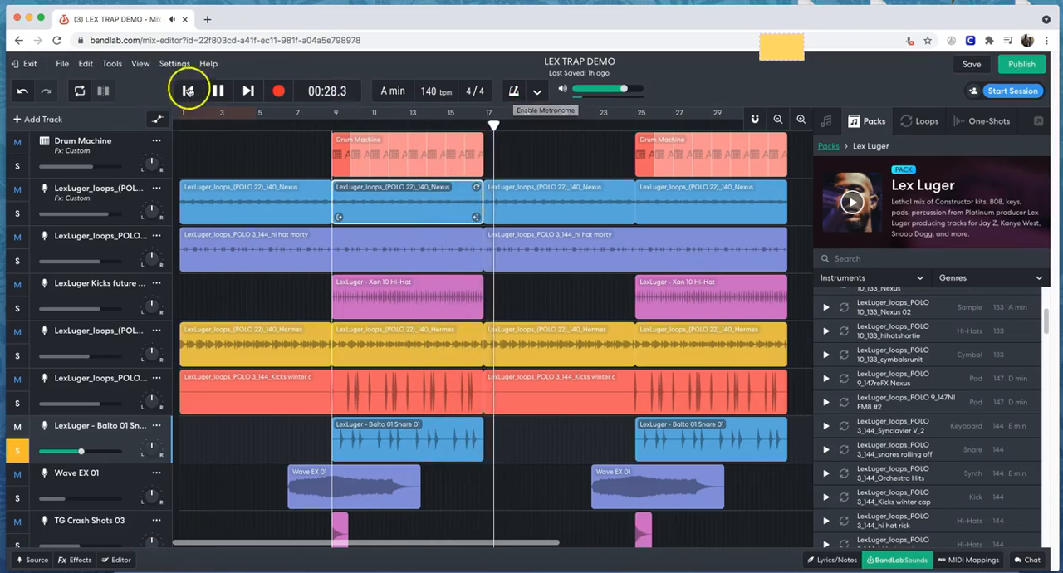
left_click(217, 92)
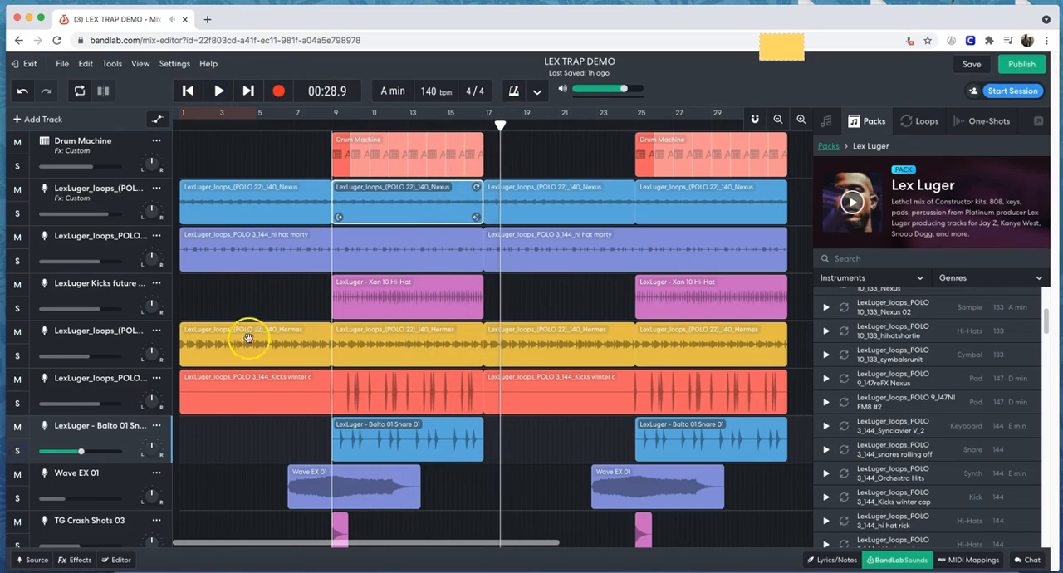
Solo the Wave EX 01 track and play it from just before its first region, pausing around bar 11.
scroll(261, 321, "down", 5)
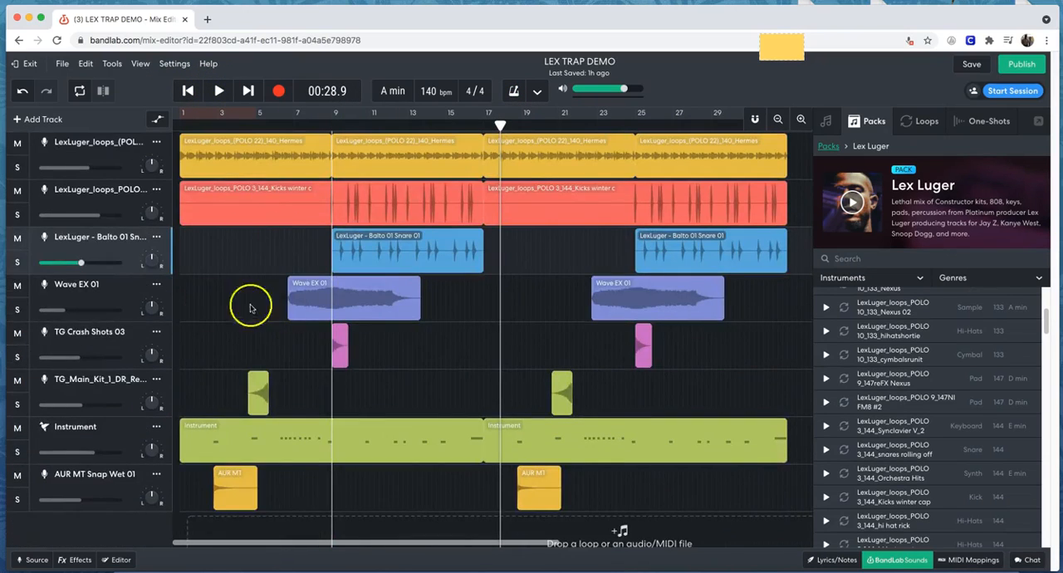
left_click(102, 299)
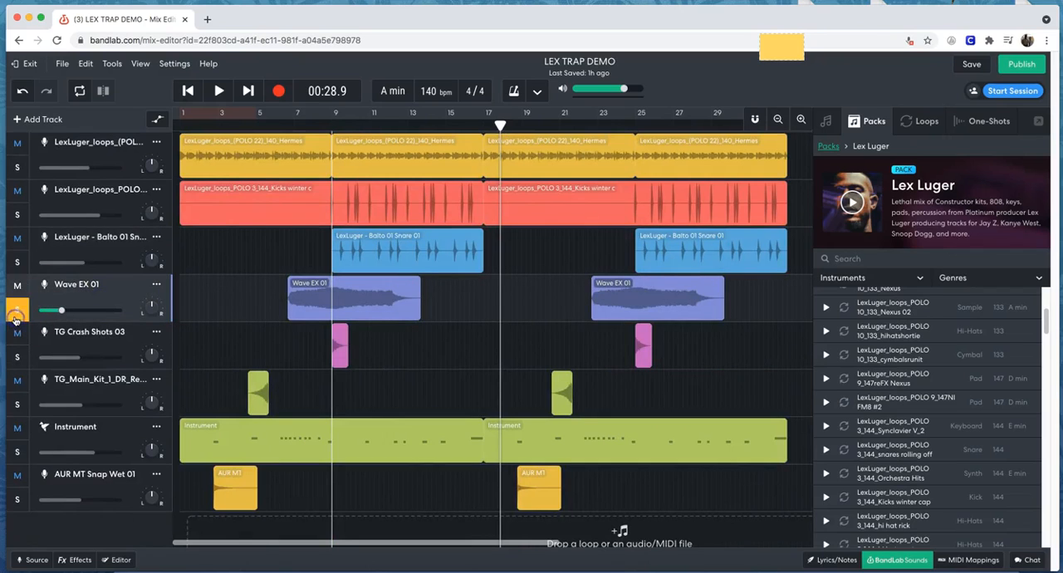
left_click(278, 126)
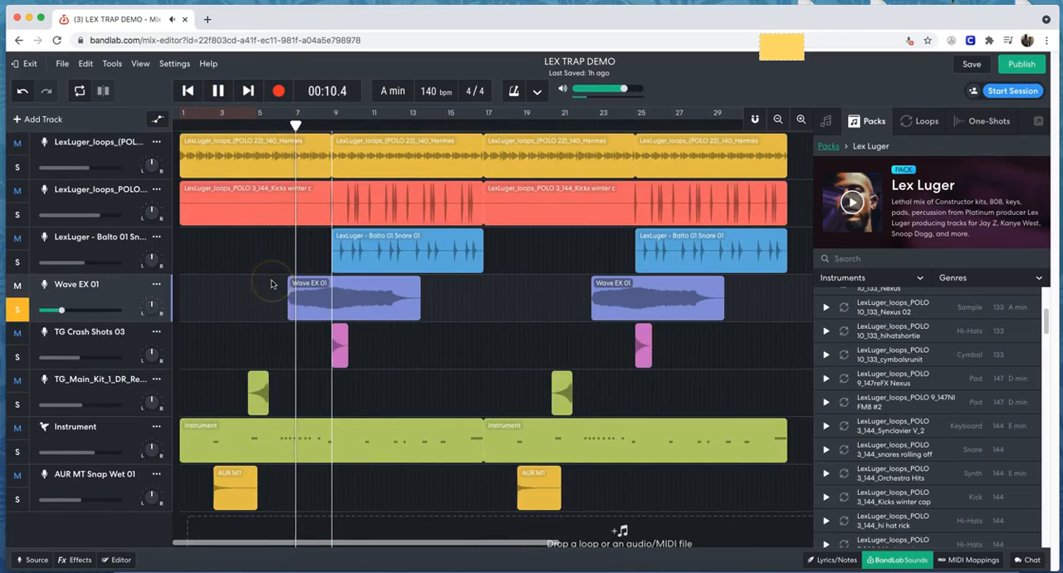
mouse_move(64, 313)
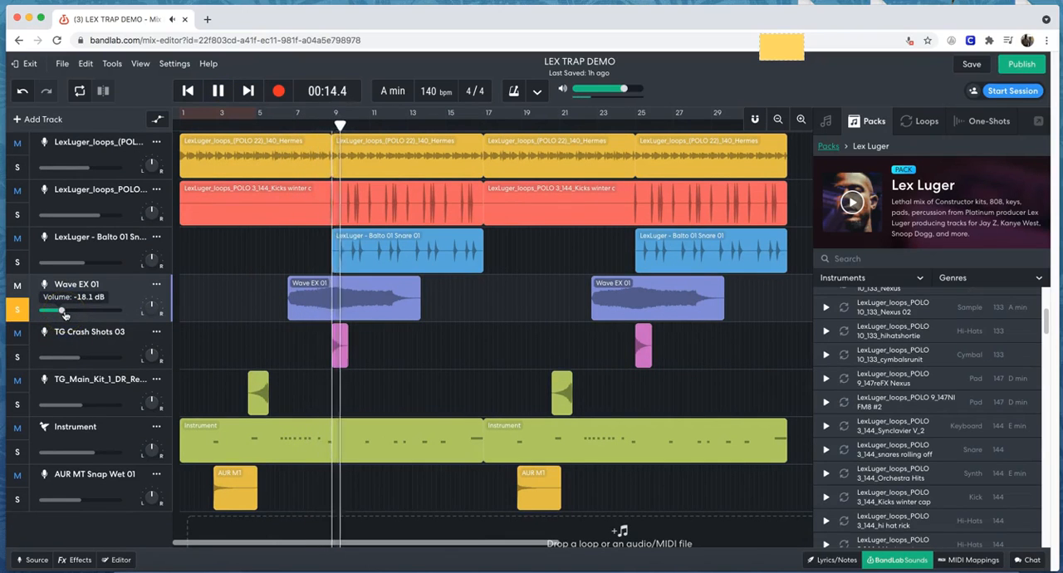
left_click(220, 91)
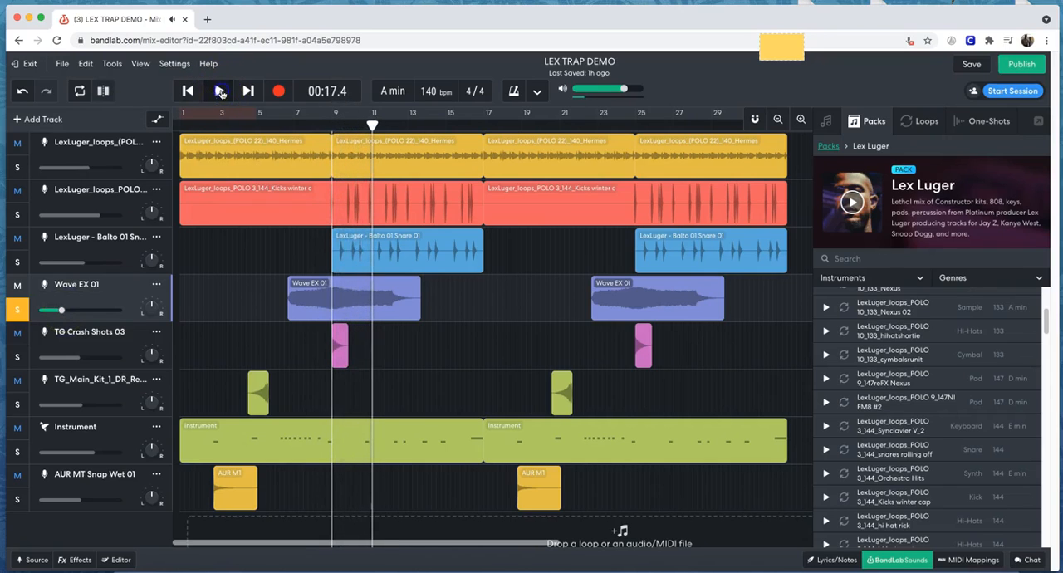
Add TG Crash Shots 03 to the solo, play both effects from just before bar 9, pause, and unsolo both tracks.
left_click(18, 358)
left_click(325, 131)
left_click(219, 91)
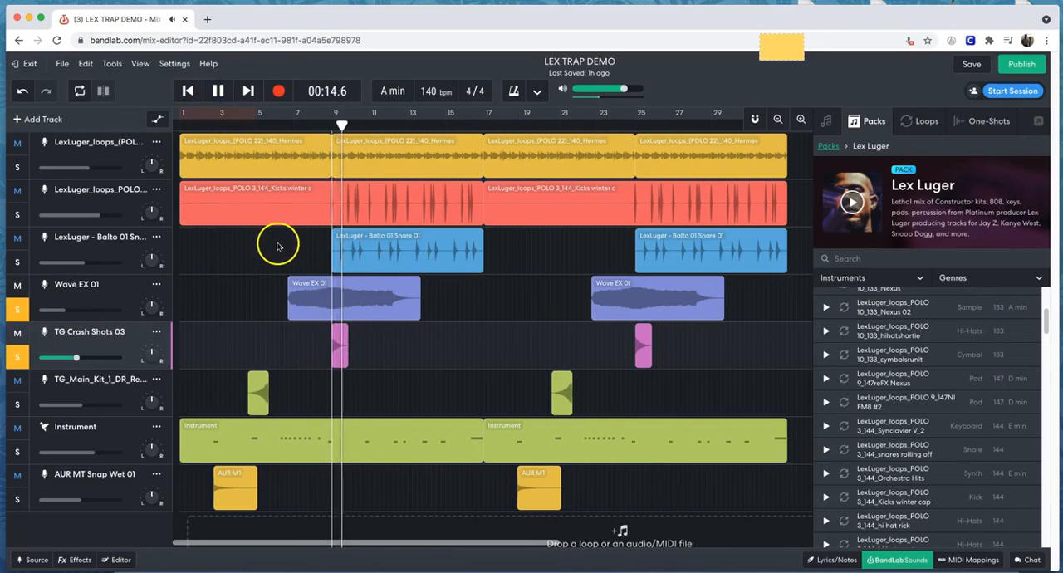
left_click(220, 90)
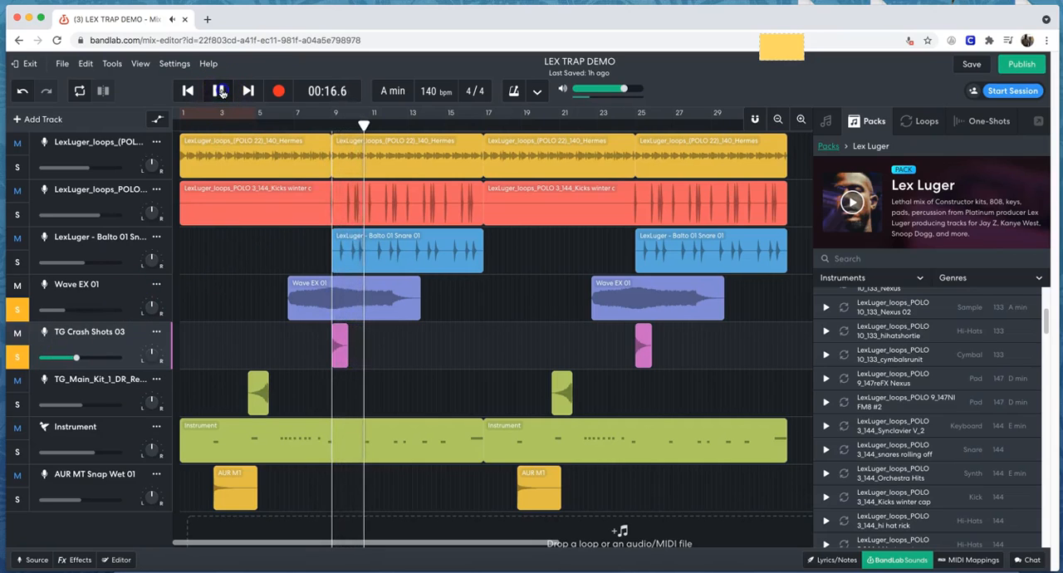
left_click(22, 358)
left_click(22, 310)
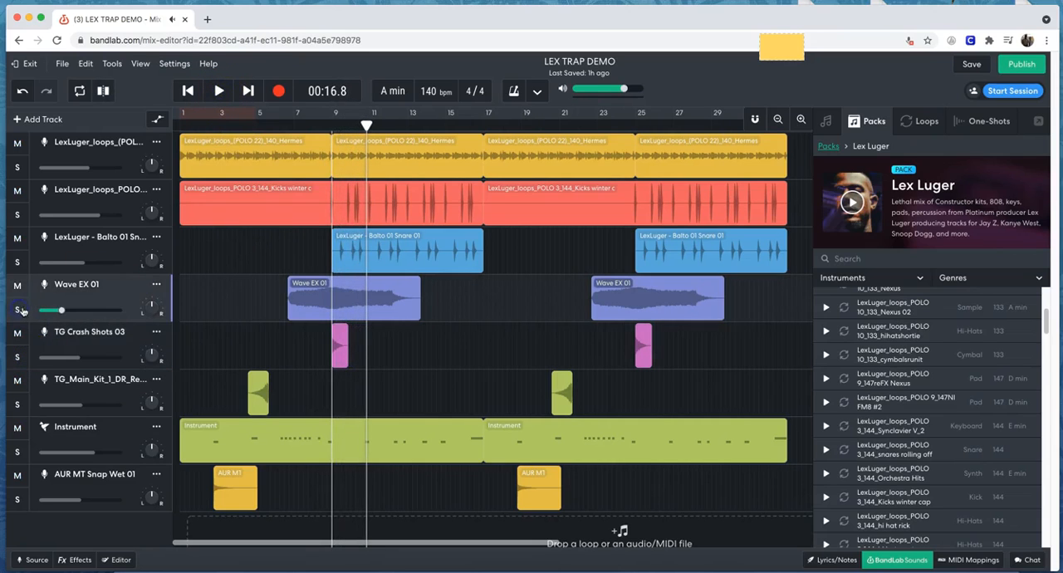
Solo the AUR MT Snap Wet 01 track and play it from just before its first region.
left_click(212, 126)
left_click_drag(213, 127, 207, 126)
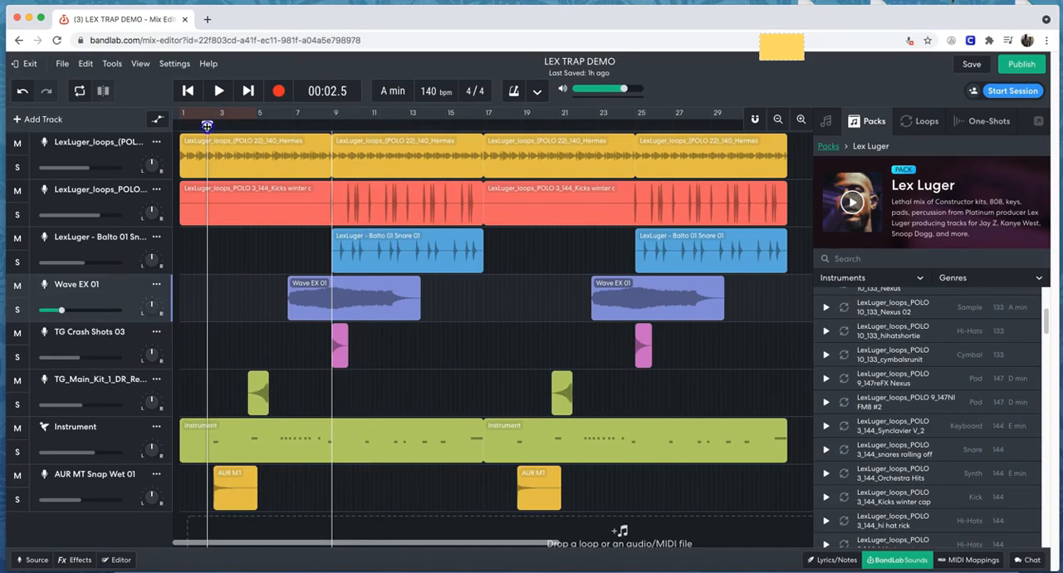
left_click(222, 93)
left_click(222, 93)
left_click(18, 501)
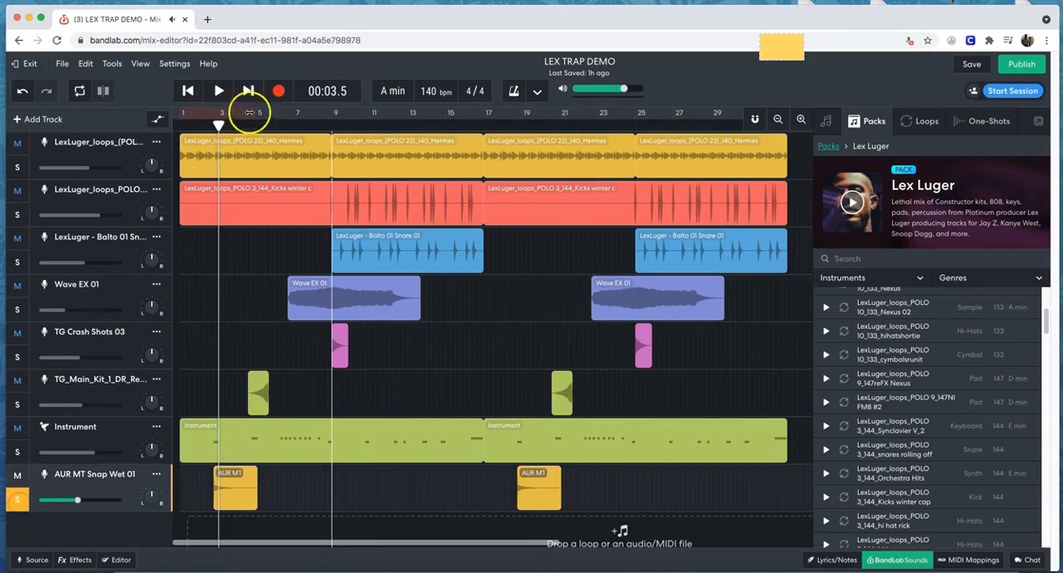
left_click(207, 119)
left_click(219, 91)
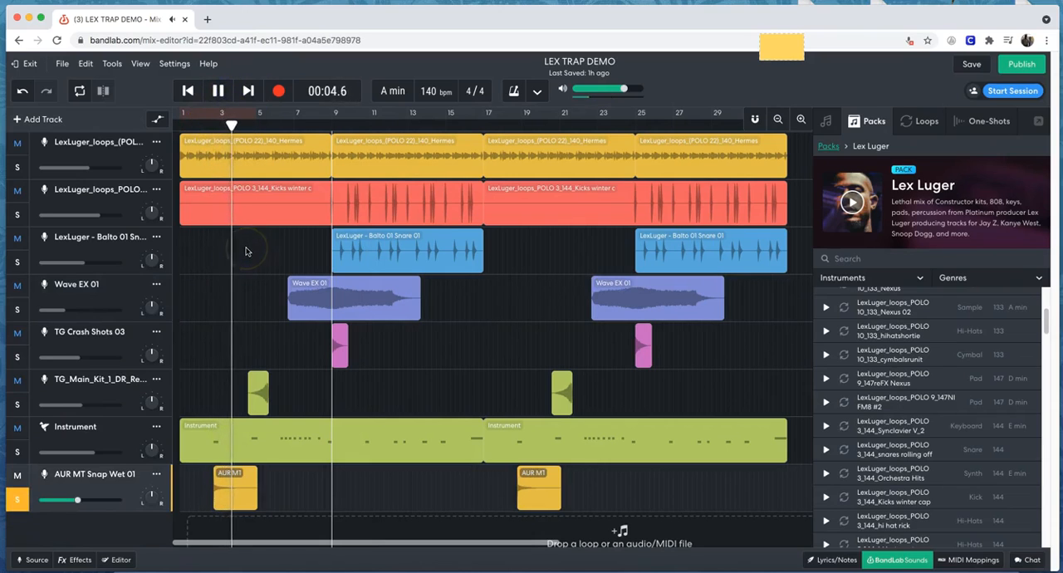
During playback, add the TG_Main_Kit, Wave EX 01 and TG Crash Shots 03 tracks to the solo, pausing after the crash.
left_click(17, 406)
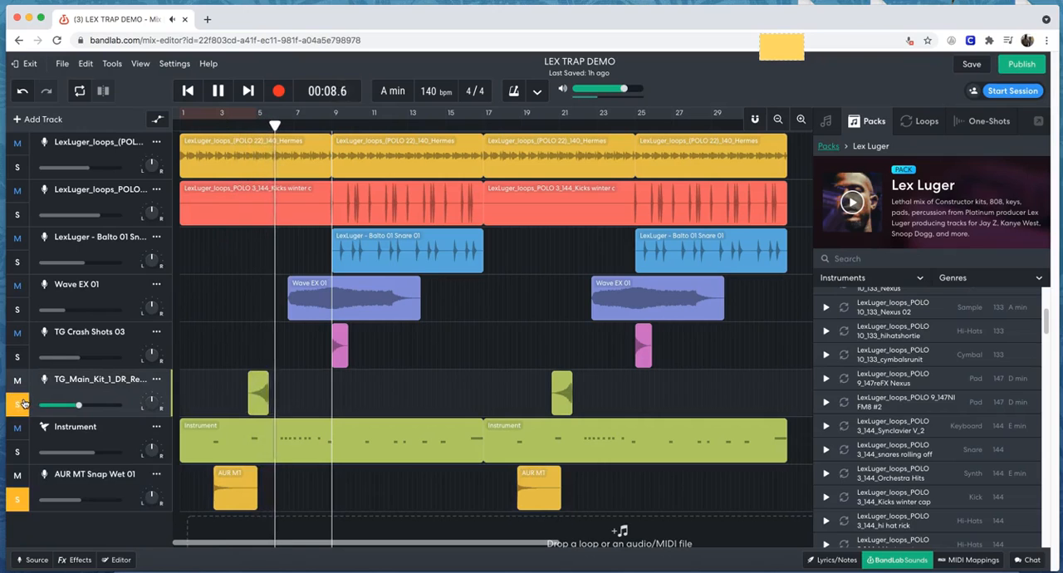
left_click(18, 310)
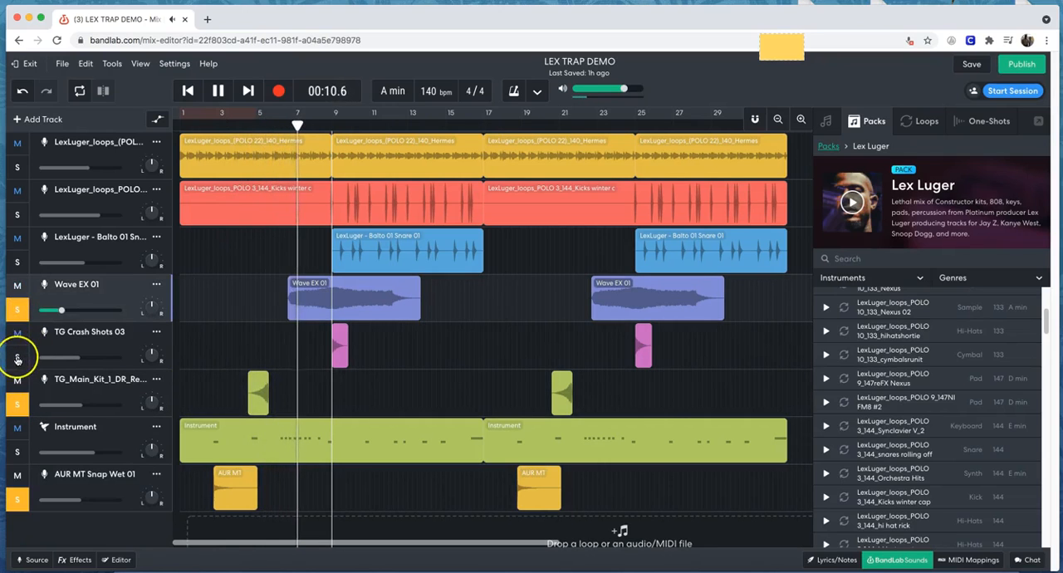
left_click(18, 359)
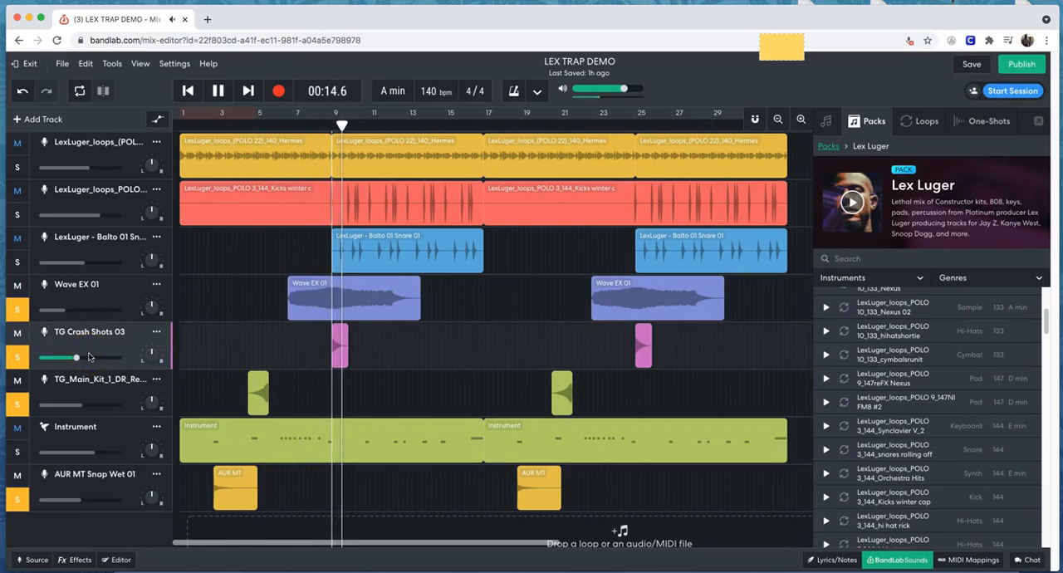
left_click(217, 91)
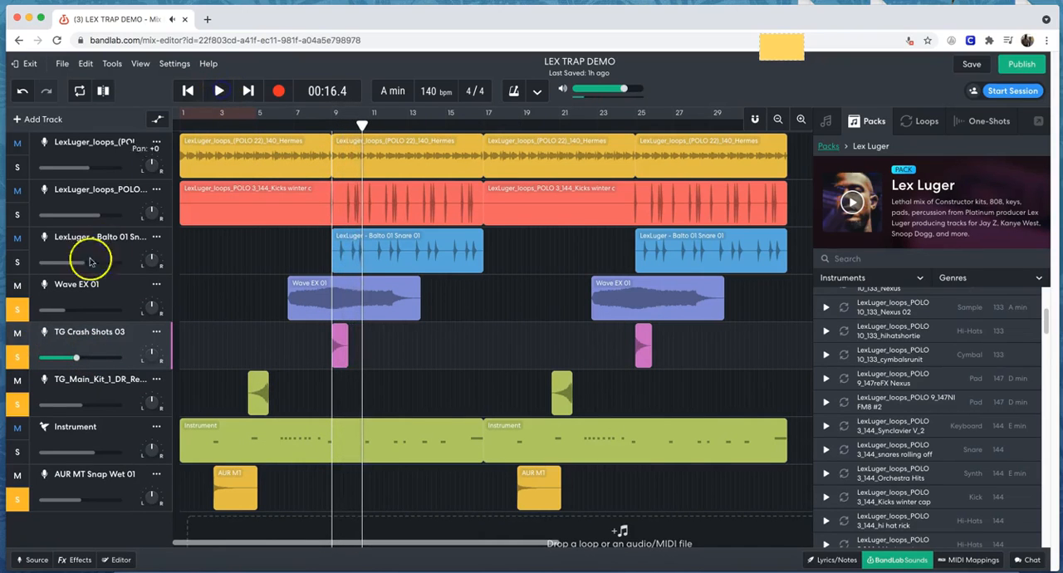
Turn off solo on Wave EX 01, TG Crash Shots 03, TG_Main_Kit and AUR MT Snap Wet 01, and return the playhead to the start.
left_click(17, 309)
left_click(18, 357)
left_click(17, 404)
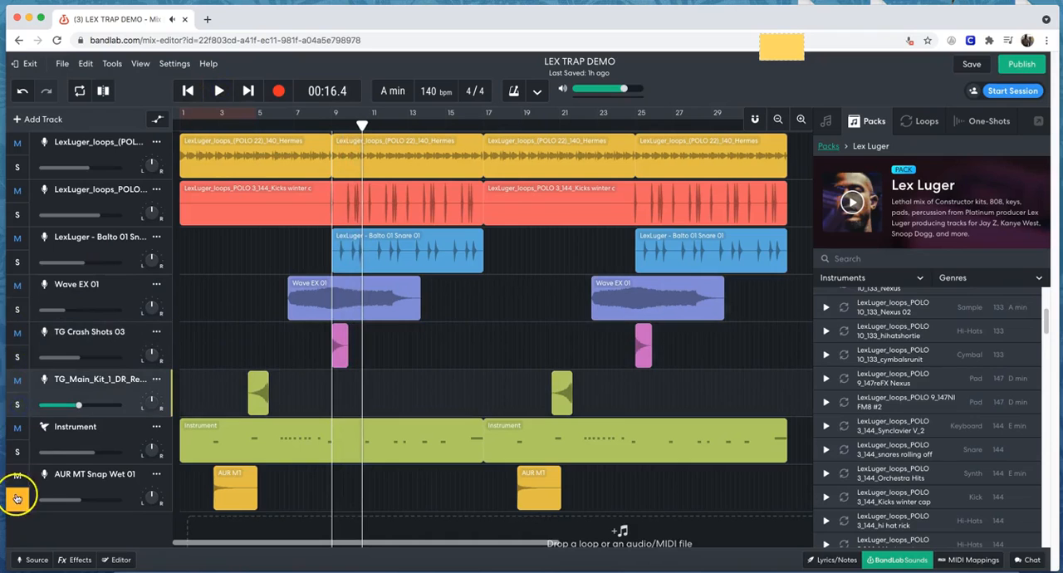
left_click(17, 498)
left_click(188, 91)
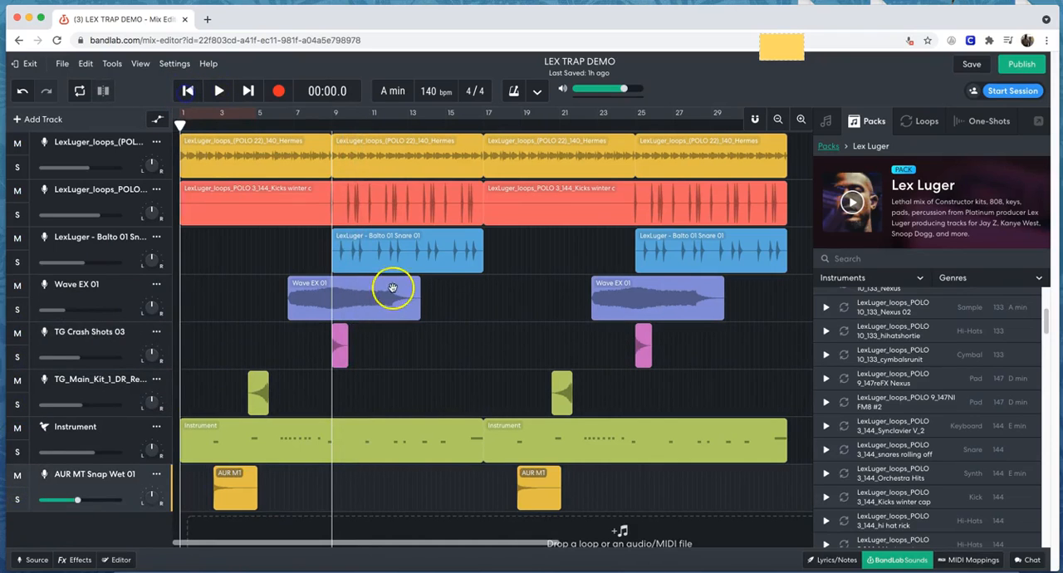
Zoom the timeline out to show the whole arrangement and look over all the tracks from Drum Machine to AUR MT Snap Wet 01.
scroll(392, 287, "up", 5)
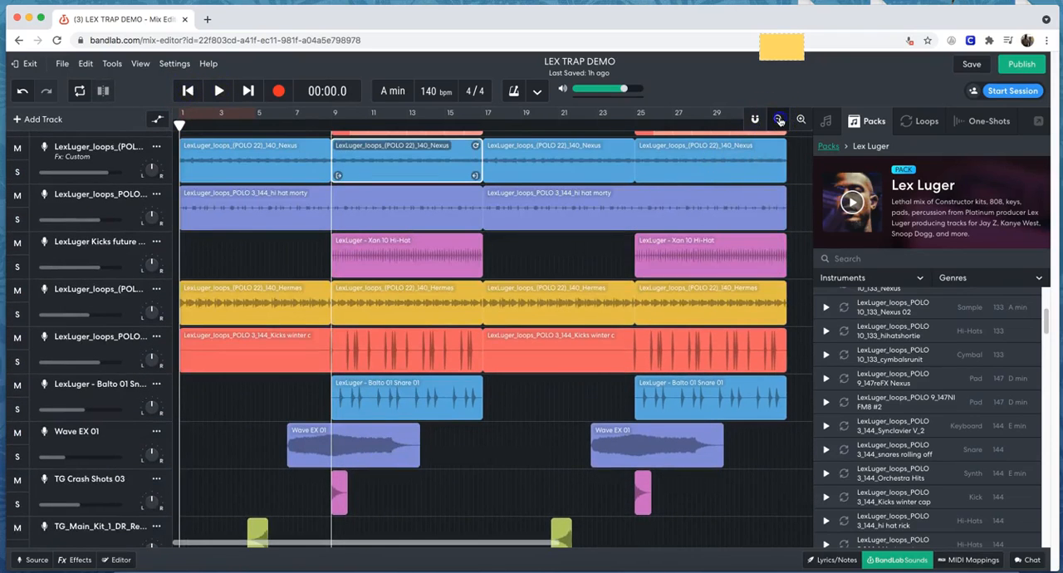
left_click(779, 121)
scroll(705, 261, "down", 3)
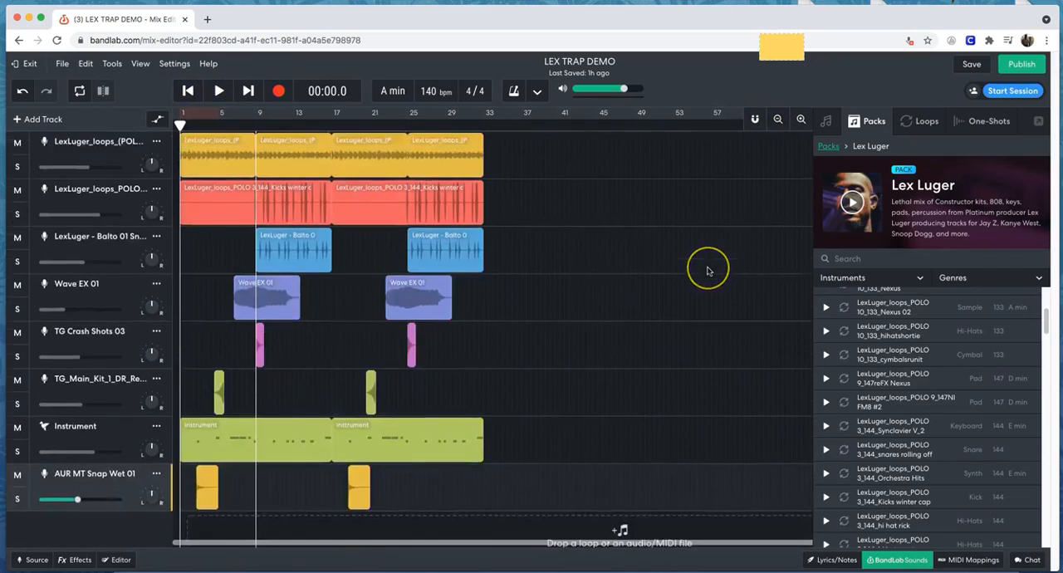
scroll(705, 266, "up", 5)
scroll(593, 262, "down", 3)
scroll(592, 258, "up", 4)
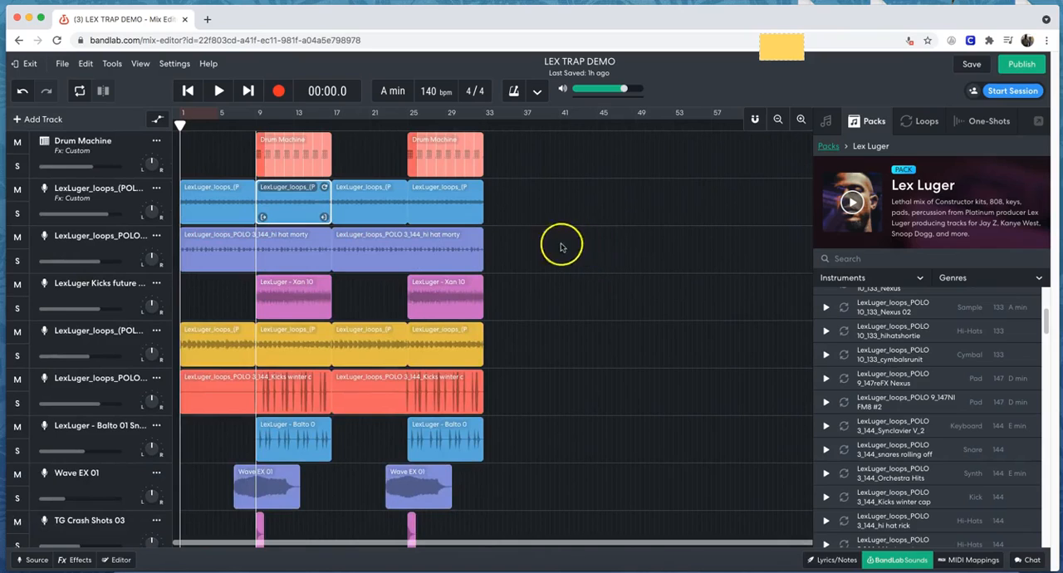
Play the whole arrangement from the start while looking over the tracks down to TG_Main_Kit.
left_click(219, 92)
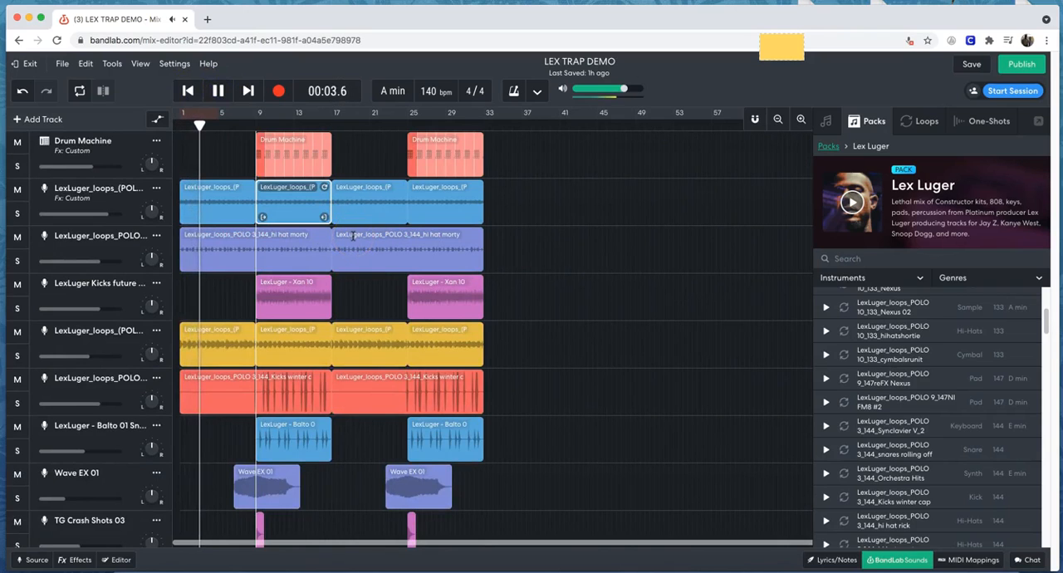
scroll(367, 251, "down", 2)
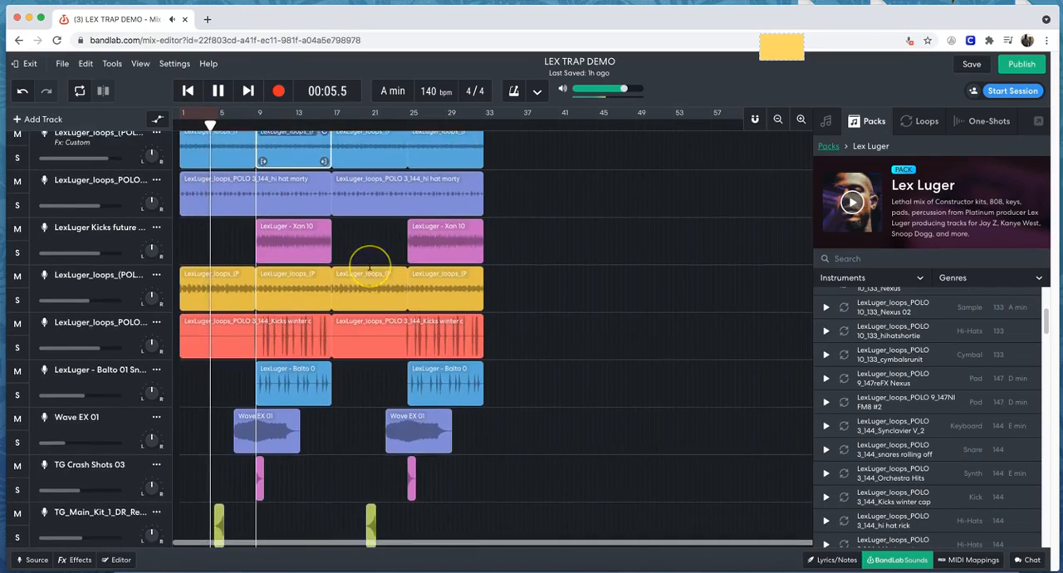
scroll(369, 261, "up", 2)
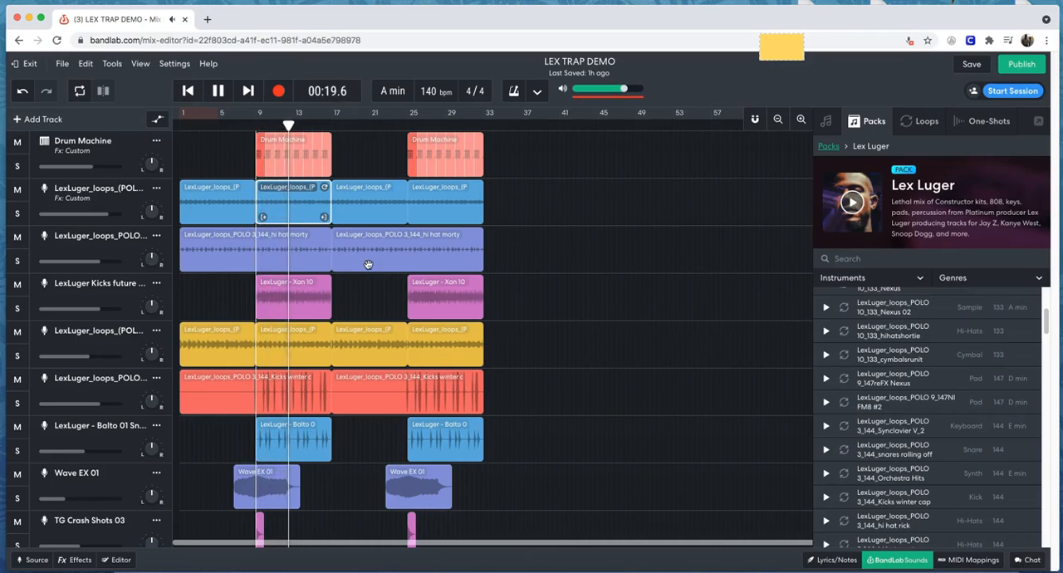
During playback, select the Drum Machine track's first region, view the track's 808 Kit instrument and close it again.
left_click(114, 155)
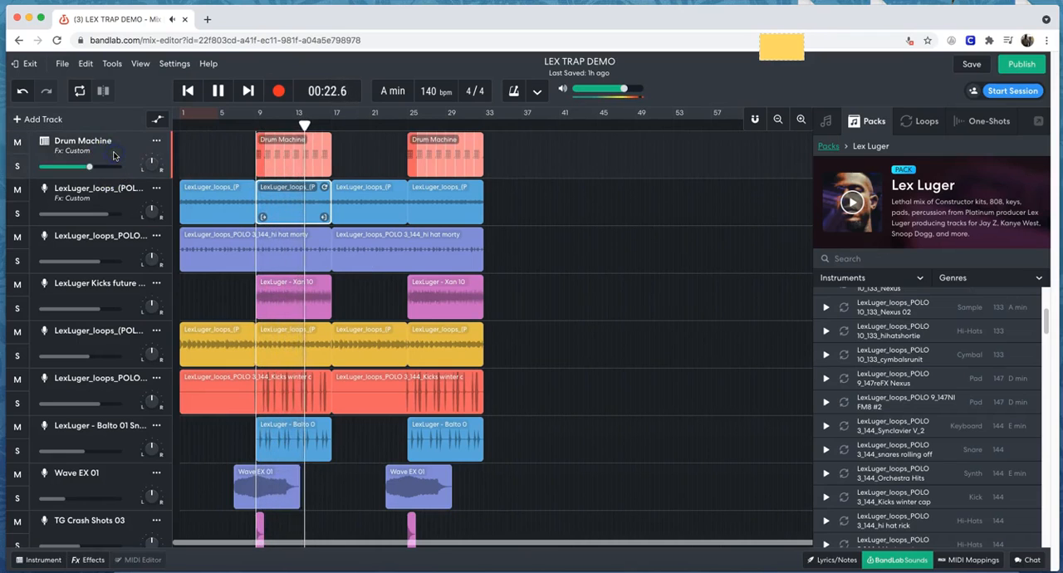
left_click(263, 152)
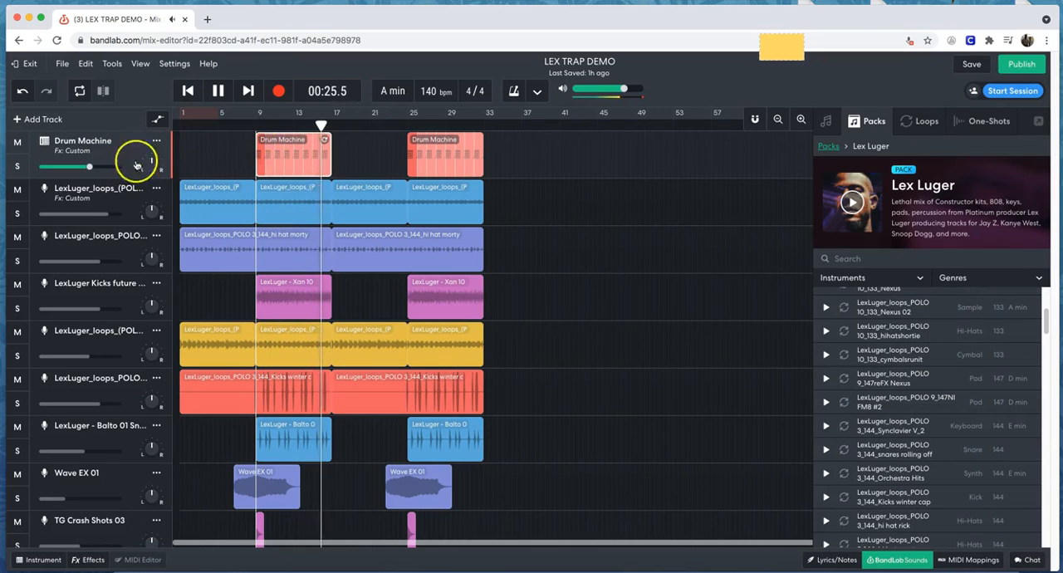
left_click(44, 143)
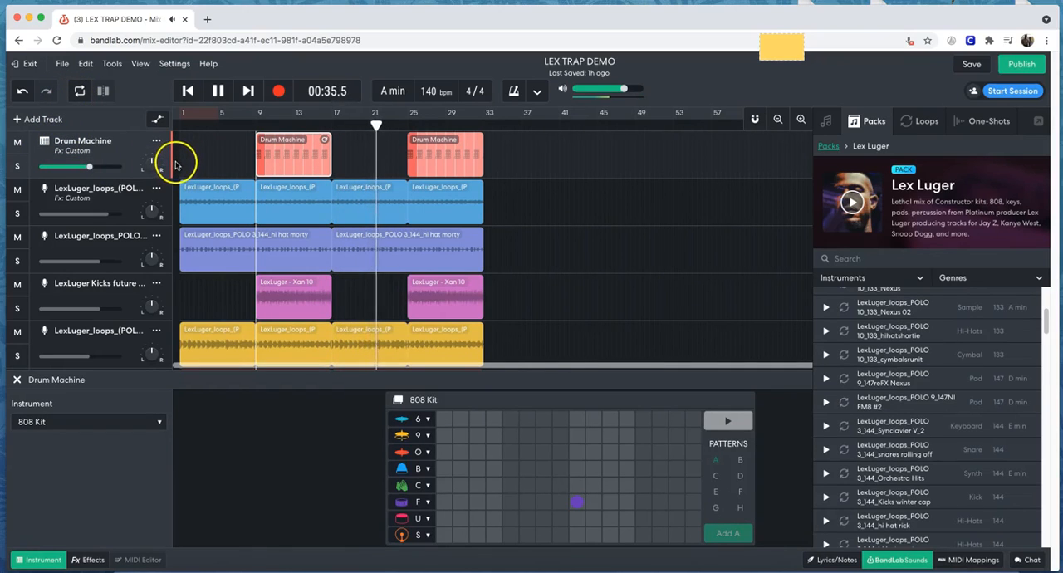
left_click(16, 380)
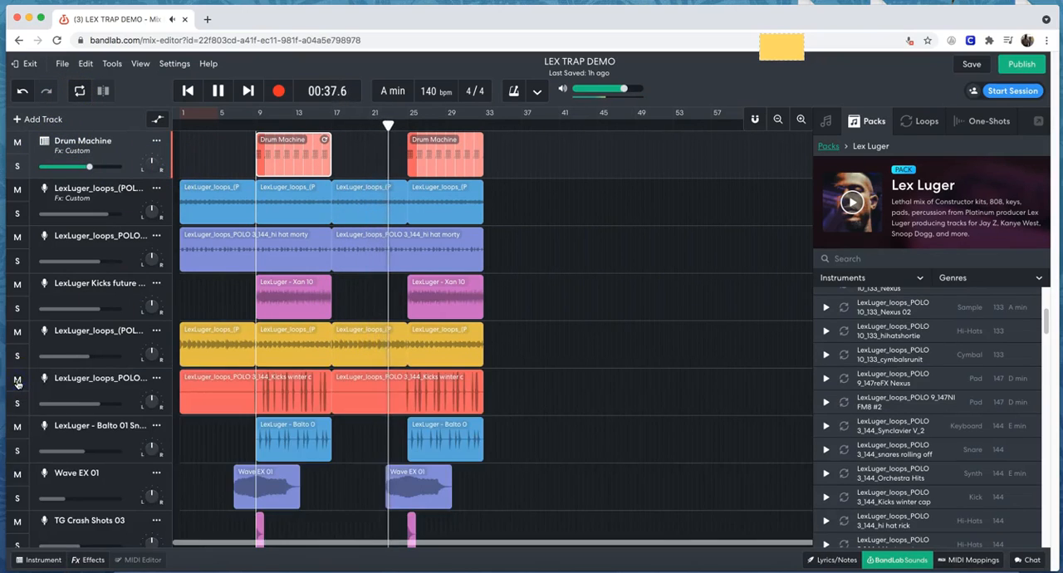
Follow the remaining playback across all tracks down to AUR MT Snap Wet 01 and pause after the last regions end.
scroll(280, 333, "down", 1)
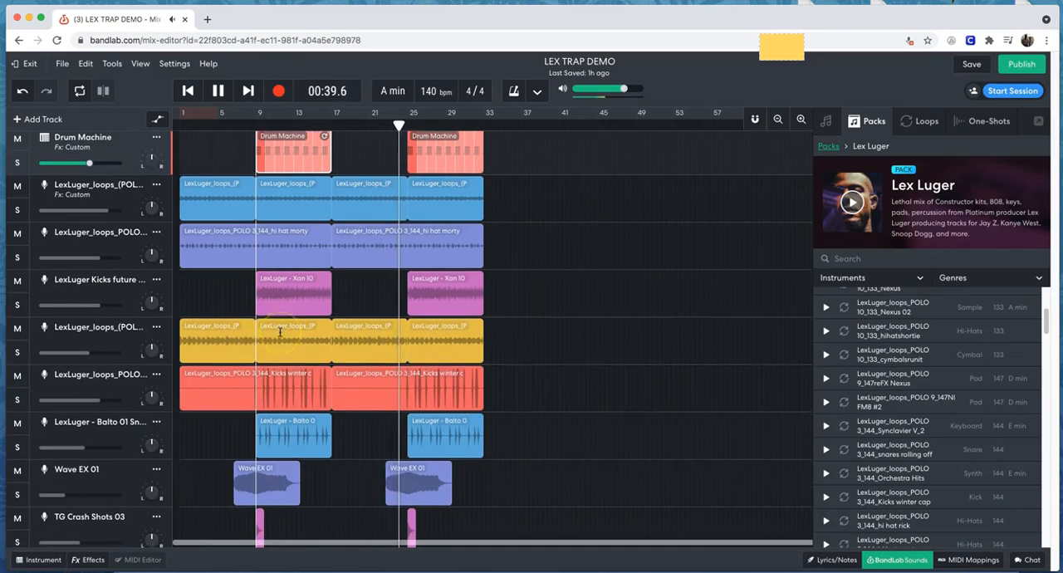
scroll(280, 332, "down", 2)
scroll(280, 332, "down", 2)
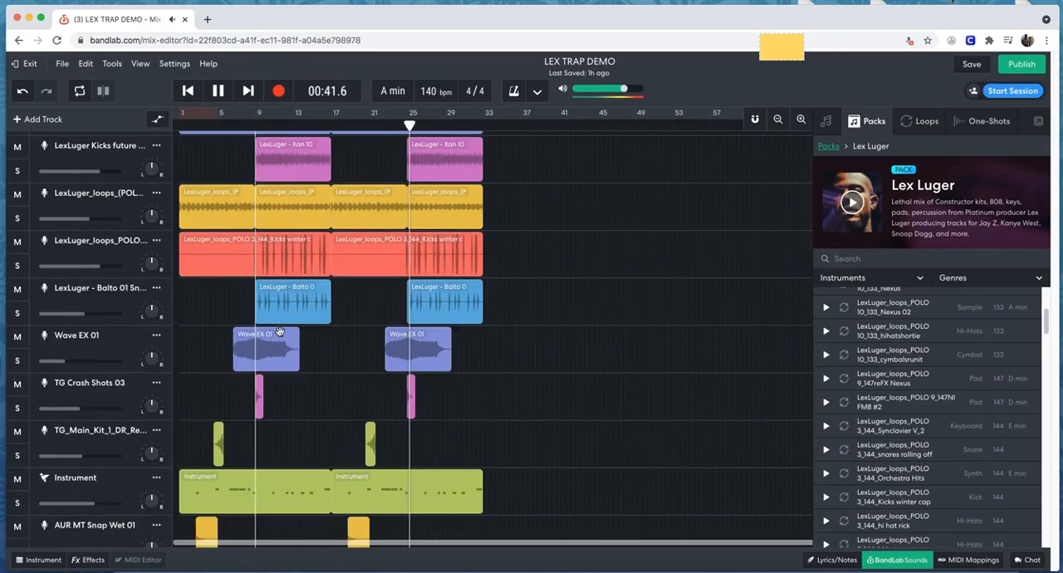
scroll(280, 332, "up", 3)
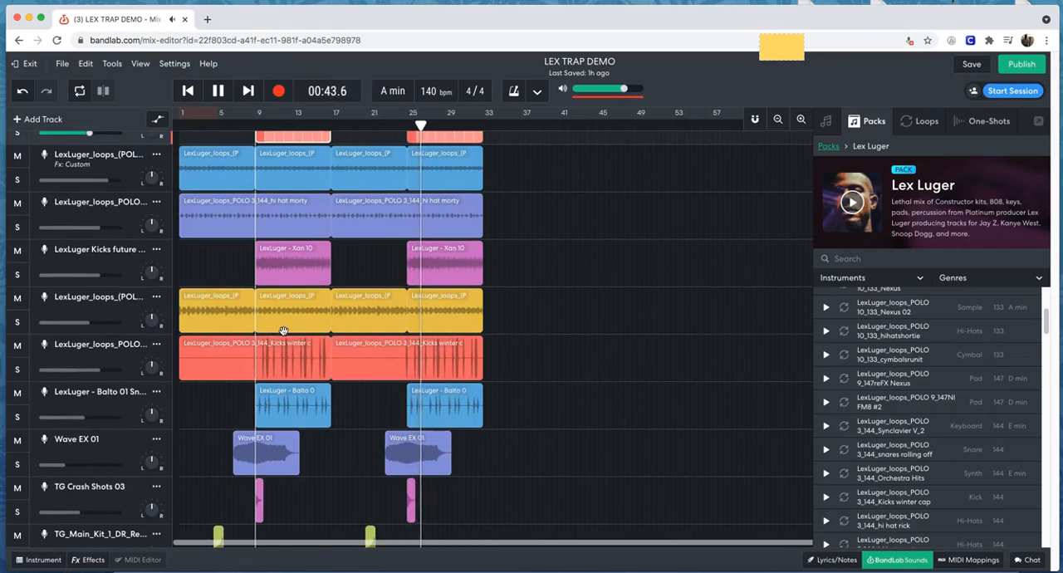
scroll(283, 330, "down", 1)
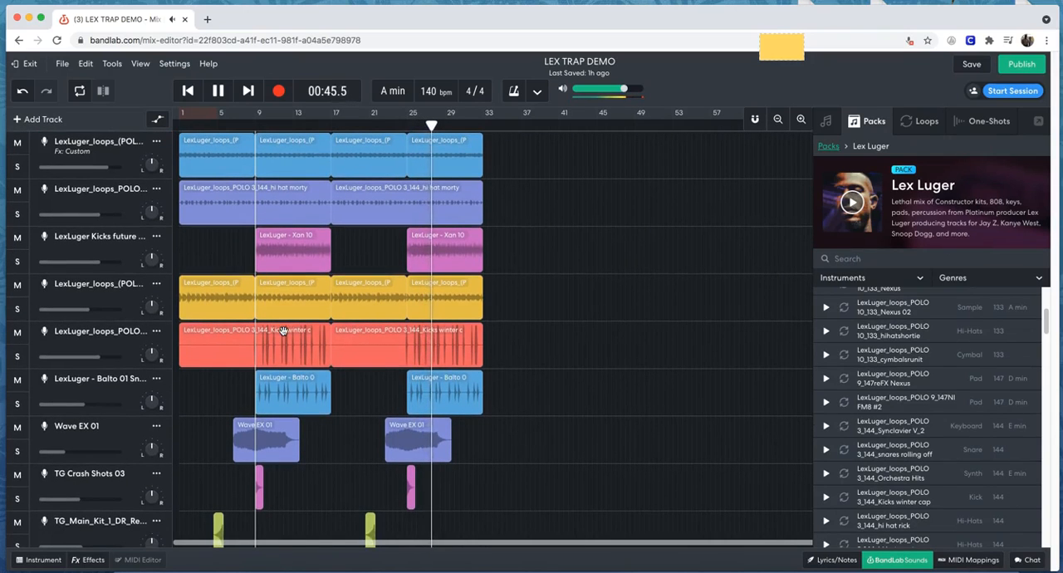
left_click(283, 322)
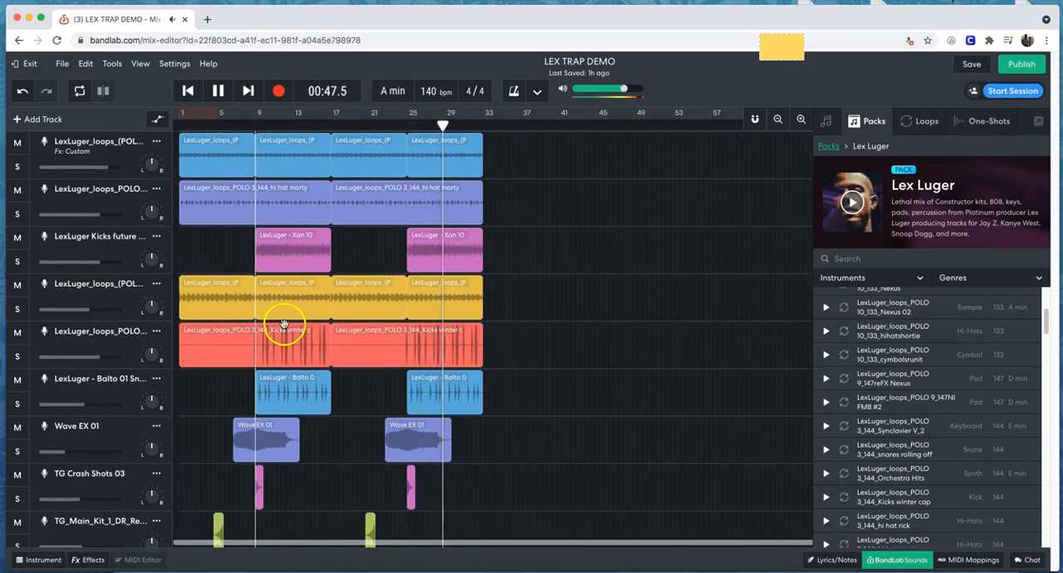
scroll(296, 329, "down", 1)
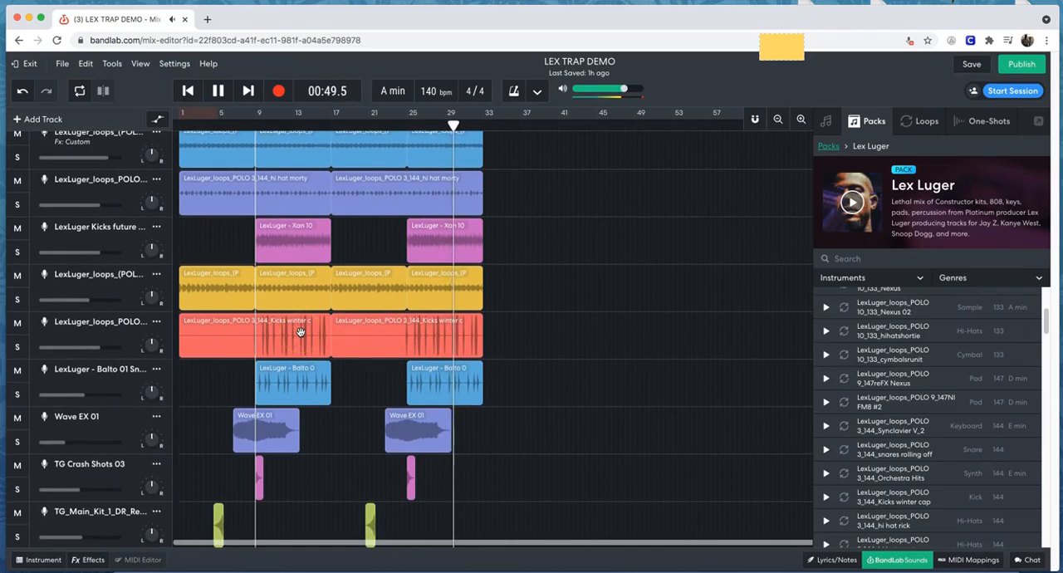
scroll(300, 332, "down", 1)
left_click(342, 328)
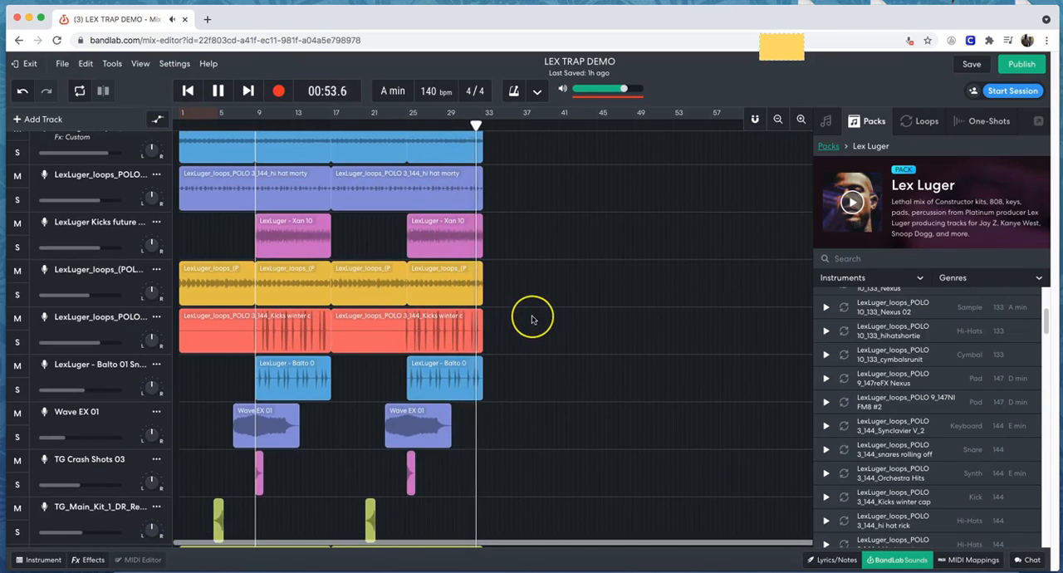
scroll(297, 249, "down", 3)
left_click(218, 90)
scroll(320, 235, "up", 5)
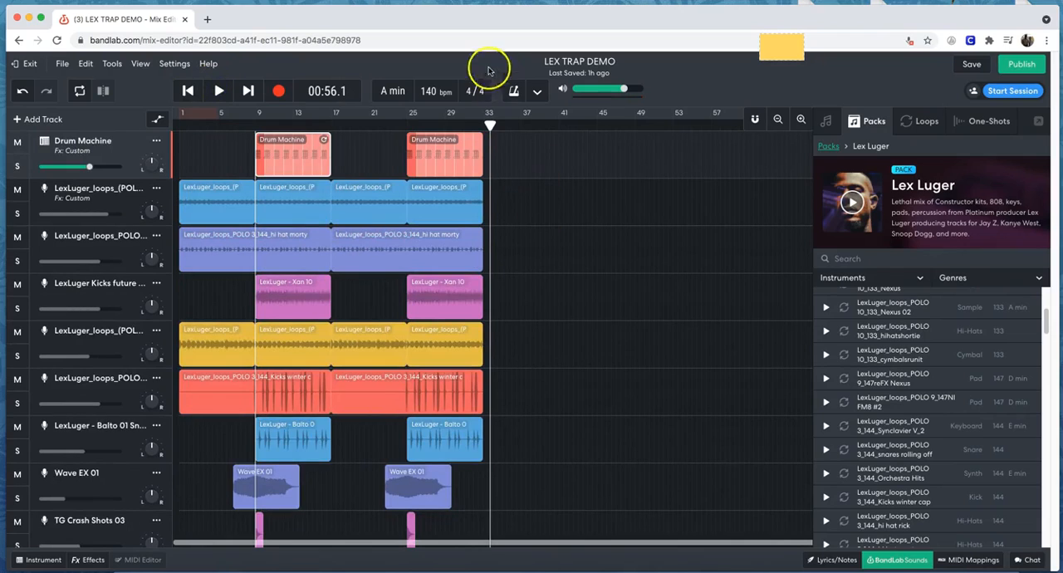
Publish the LEX TRAP DEMO project as a new revision with its existing name, genre and content settings.
left_click(1026, 66)
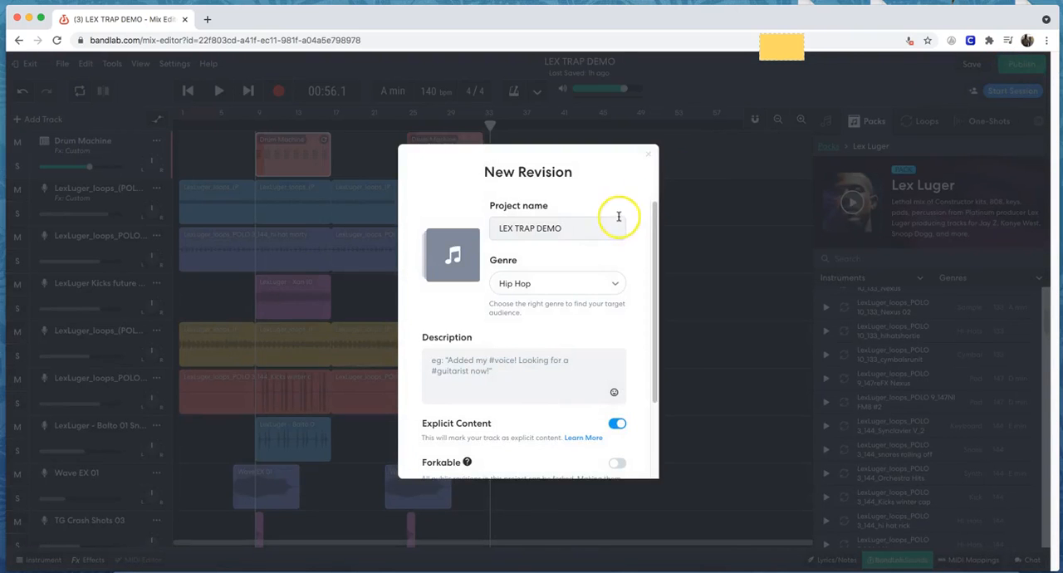
scroll(573, 344, "down", 2)
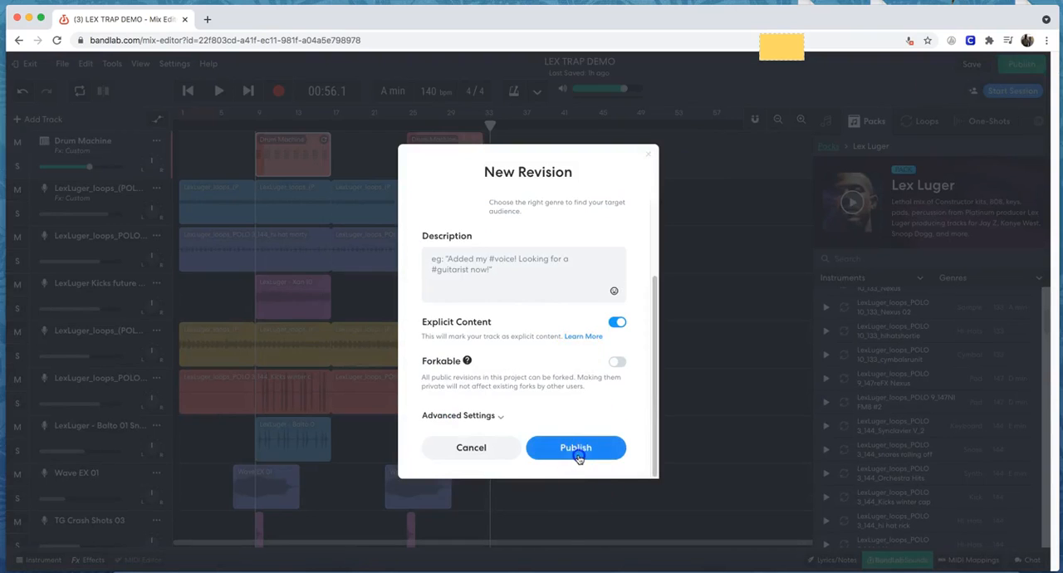
left_click(577, 452)
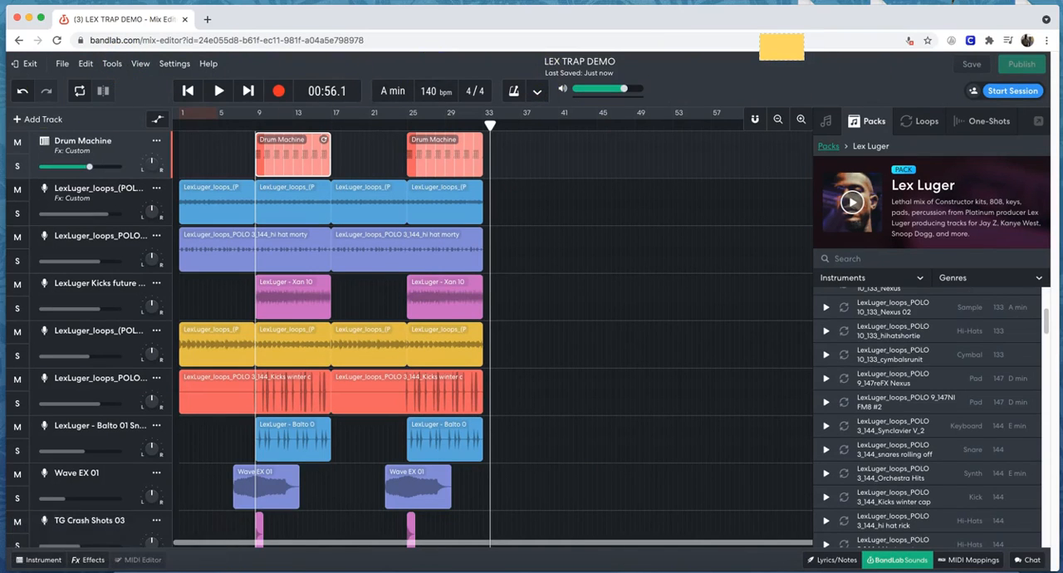
Exit the Mix Editor and listen to the published LEX TRAP DEMO on its project page, pausing about halfway through.
left_click(38, 73)
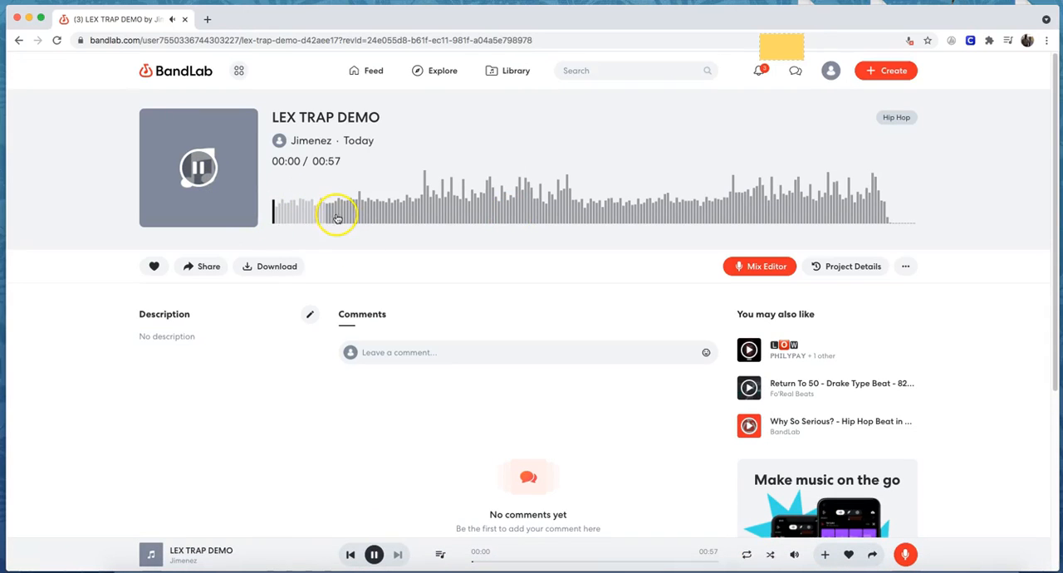
key("XF86AudioRaiseVolume")
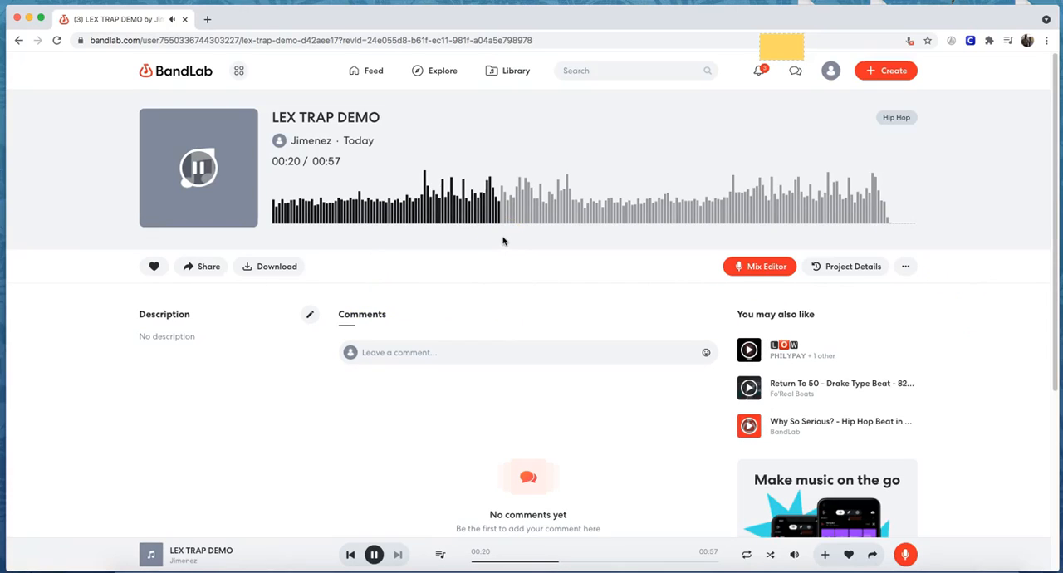
scroll(494, 261, "down", 5)
scroll(499, 262, "up", 5)
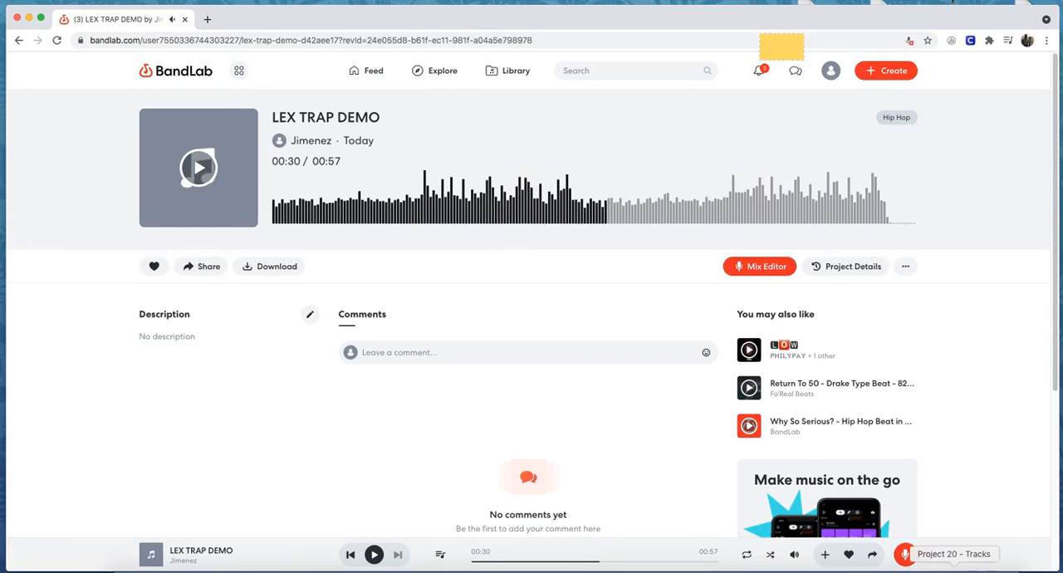
Switch to the Project 20 window in GarageBand, look over its tracks and regions, and return to the BandLab project page.
left_click(954, 569)
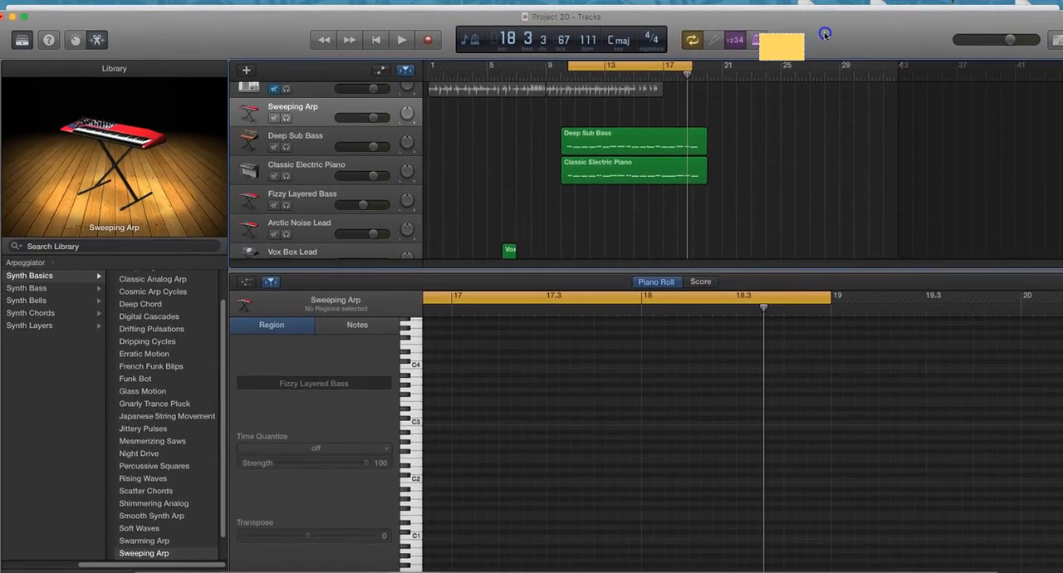
left_click(728, 72)
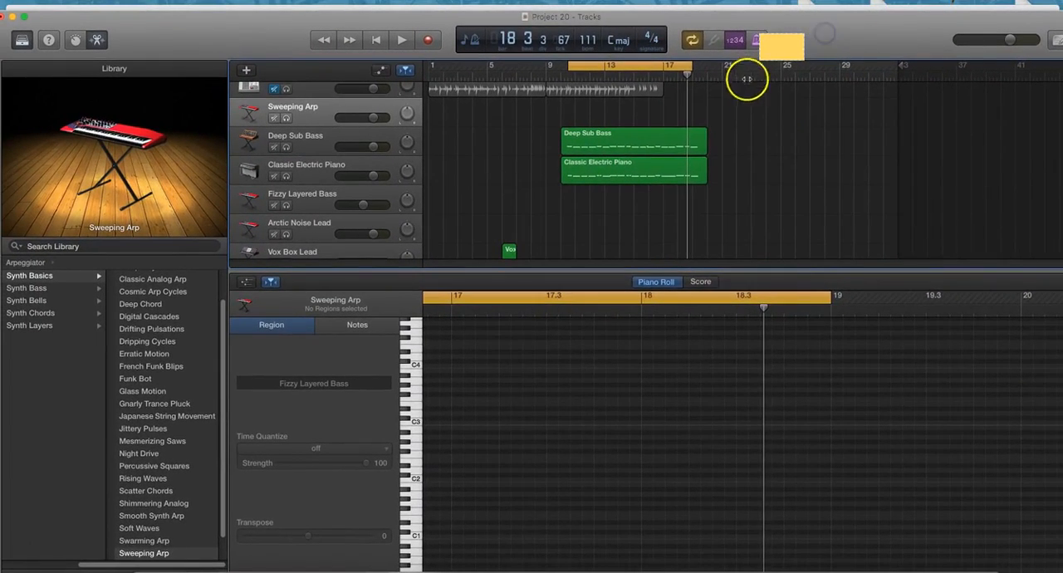
scroll(424, 141, "down", 10)
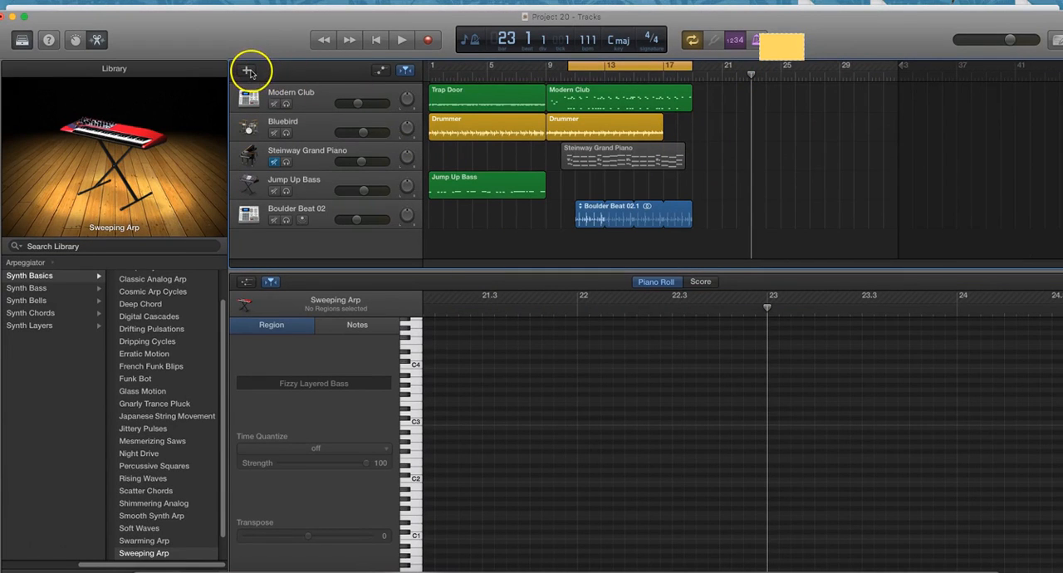
left_click_drag(254, 45, 253, 198)
left_click(461, 129)
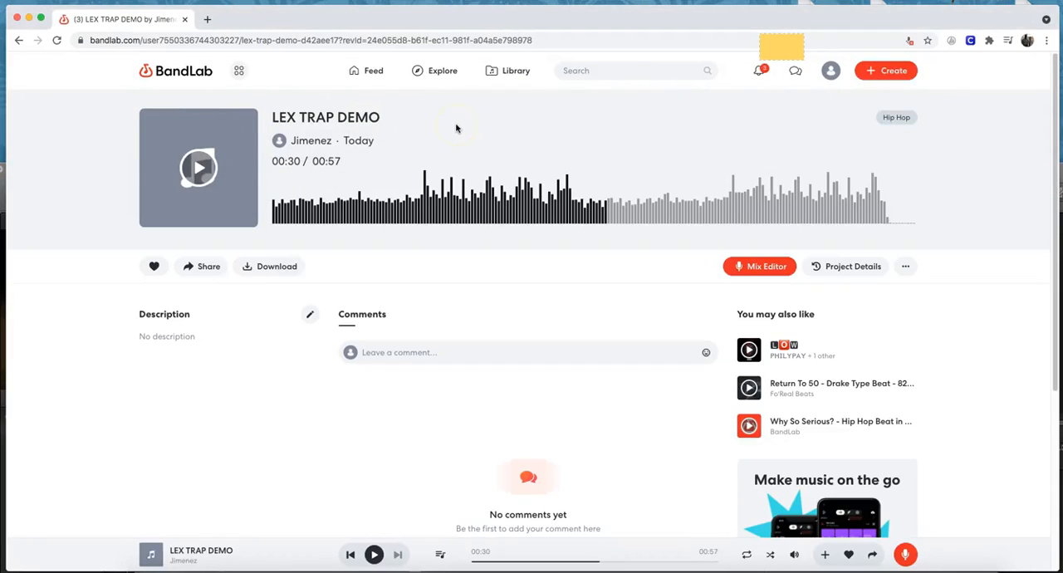